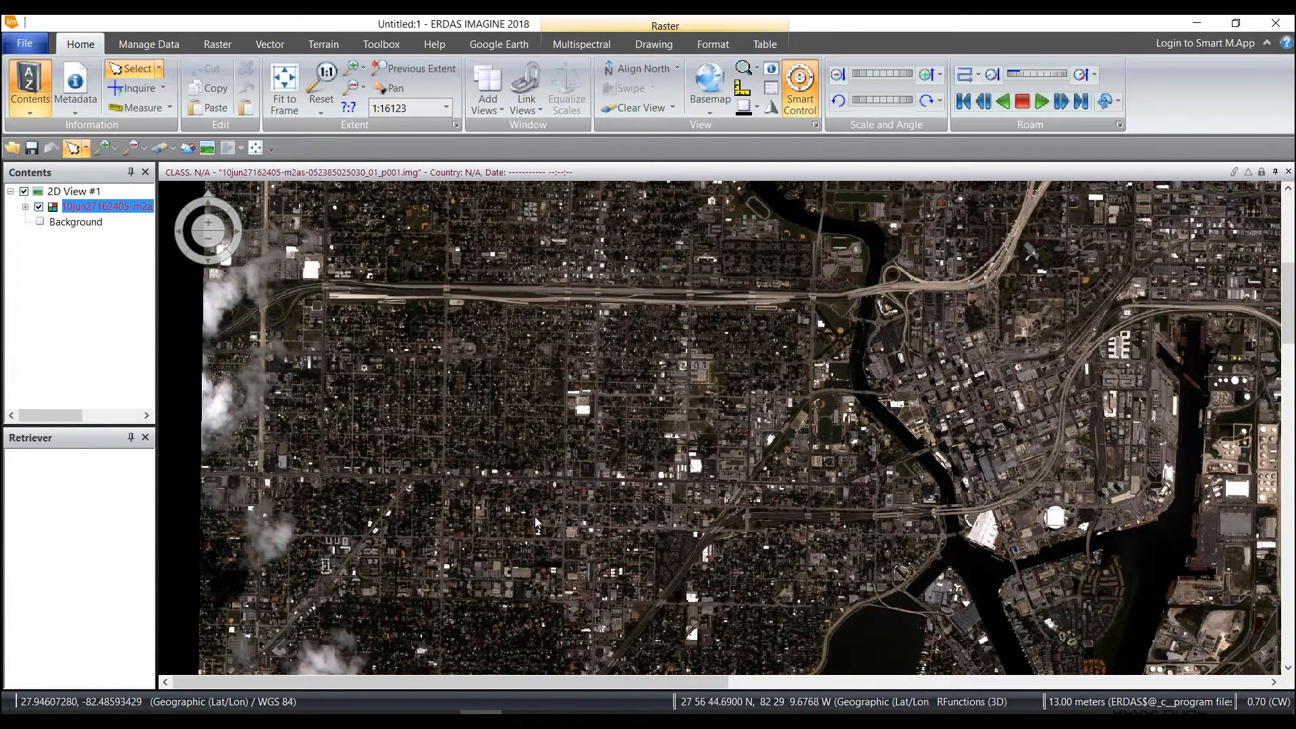
Launch Google Earth Pro from the system search
key("super")
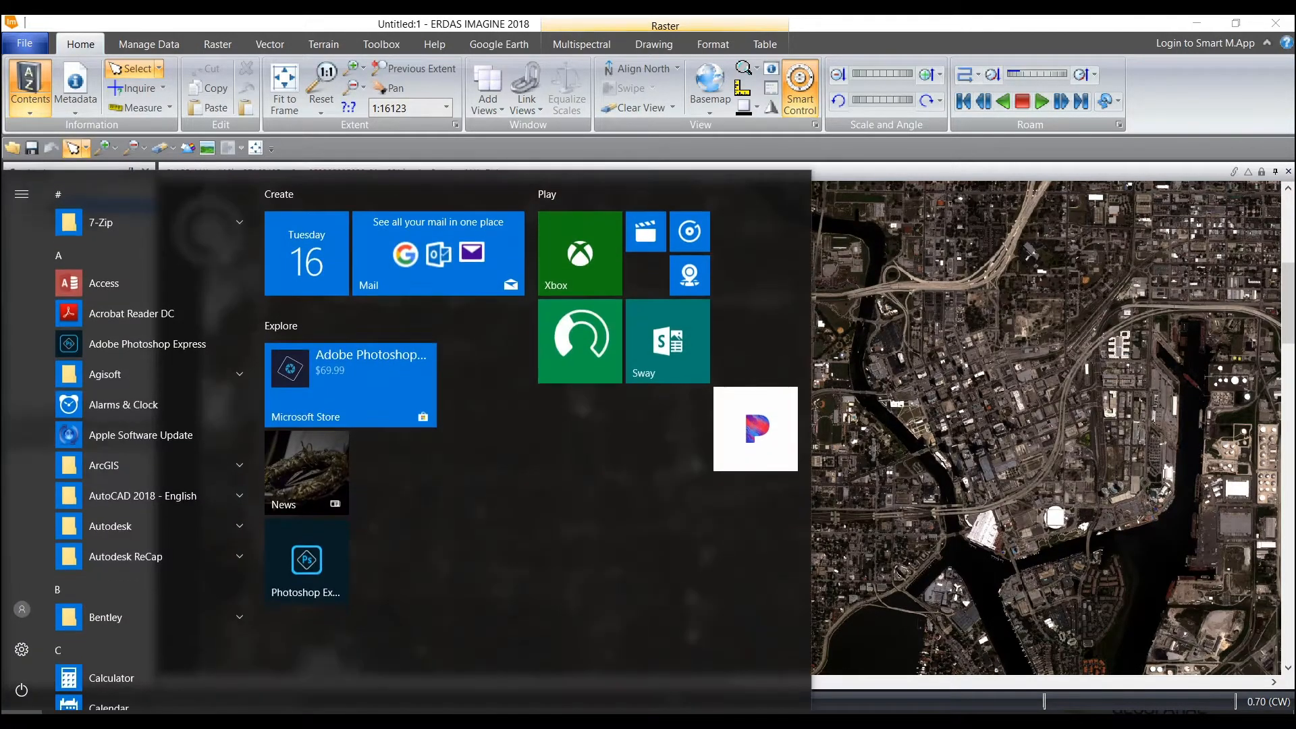
type("google")
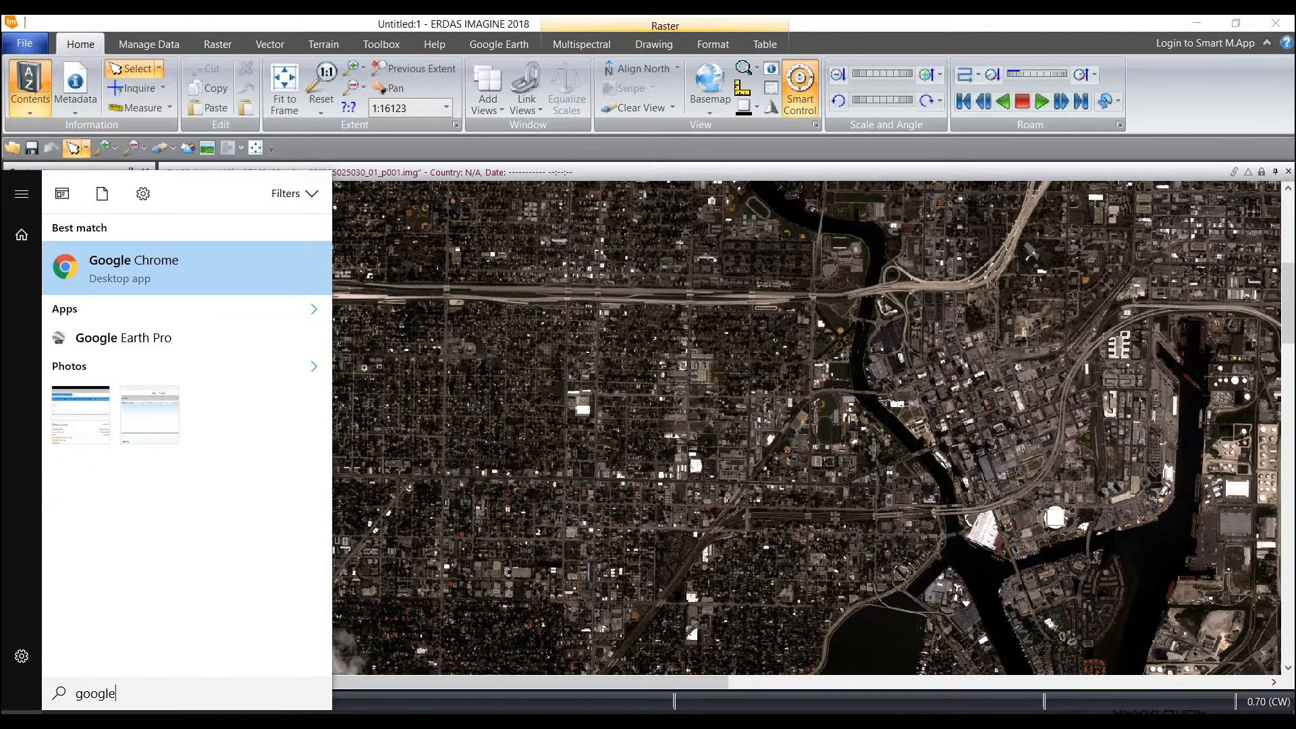
left_click(163, 343)
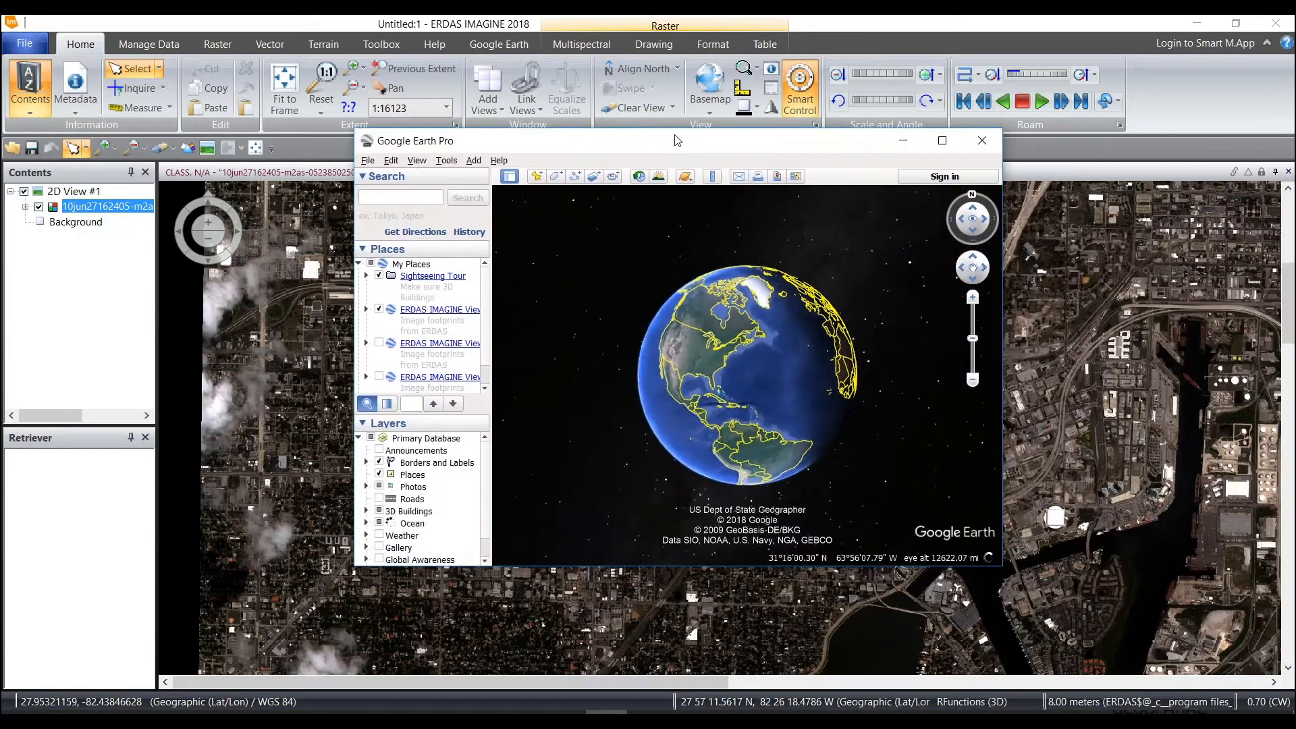
Check the installed Google Earth Pro version in its About information and close it
left_click(493, 161)
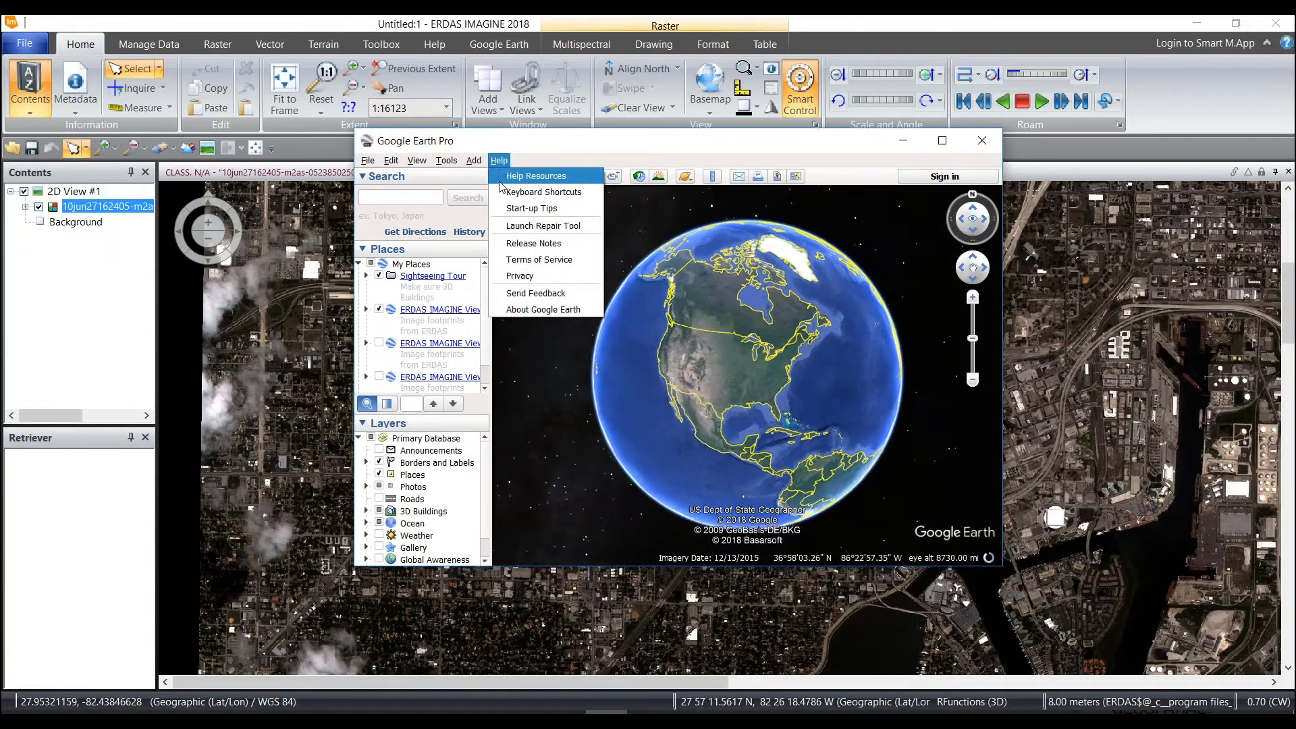
left_click(517, 310)
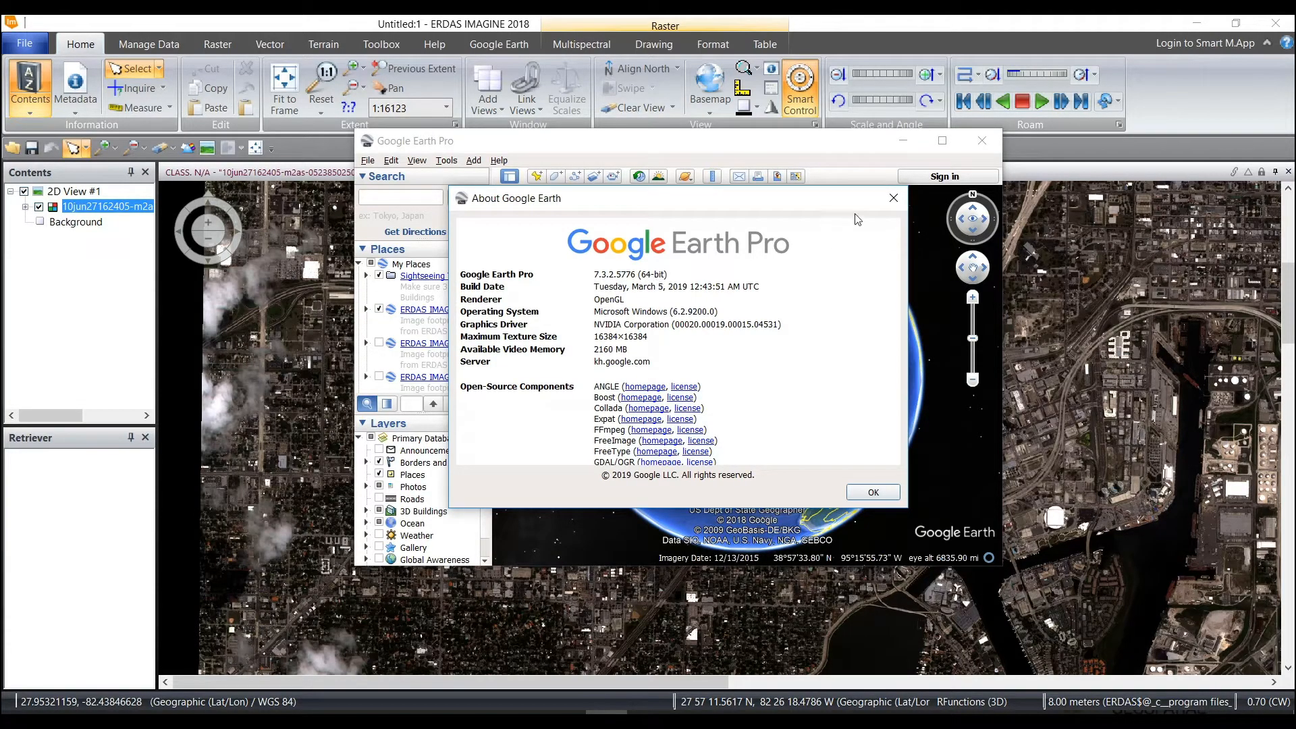
left_click(893, 198)
Move the Google Earth Pro window aside and connect ERDAS IMAGINE to Google Earth
left_click_drag(758, 147, 1010, 152)
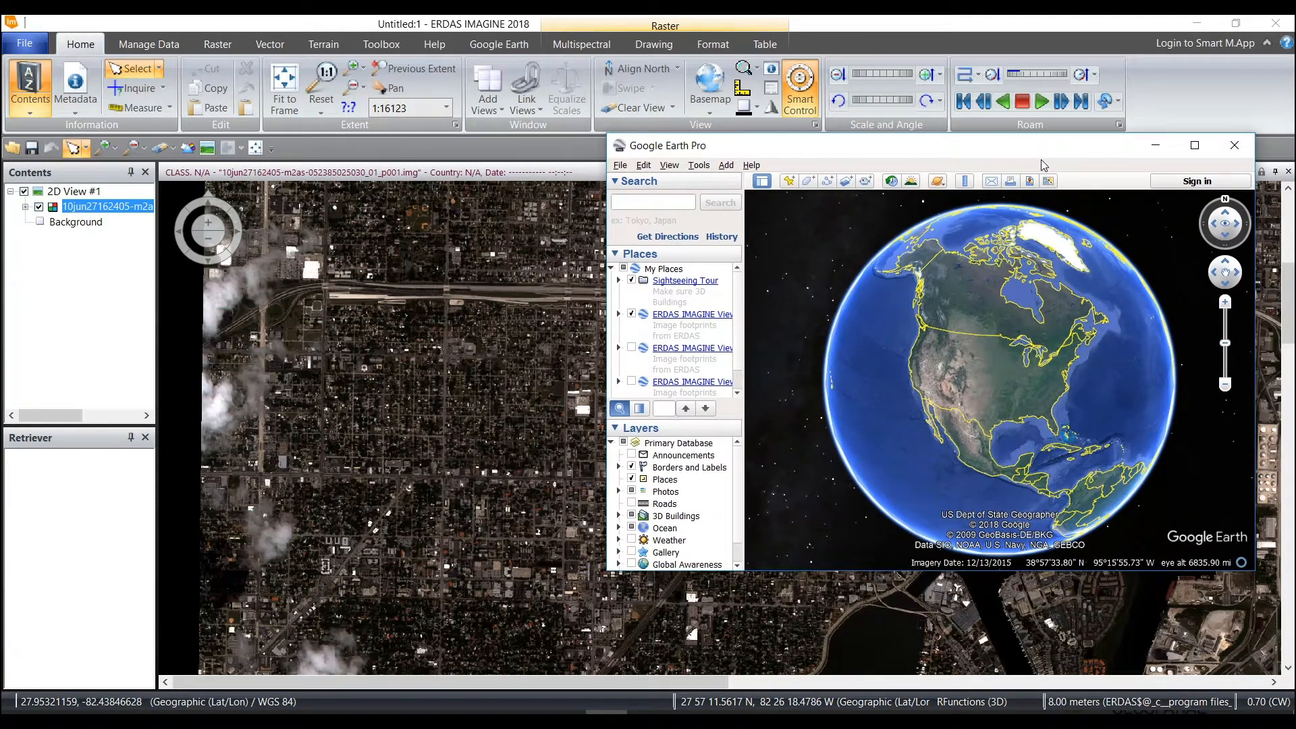
left_click(496, 45)
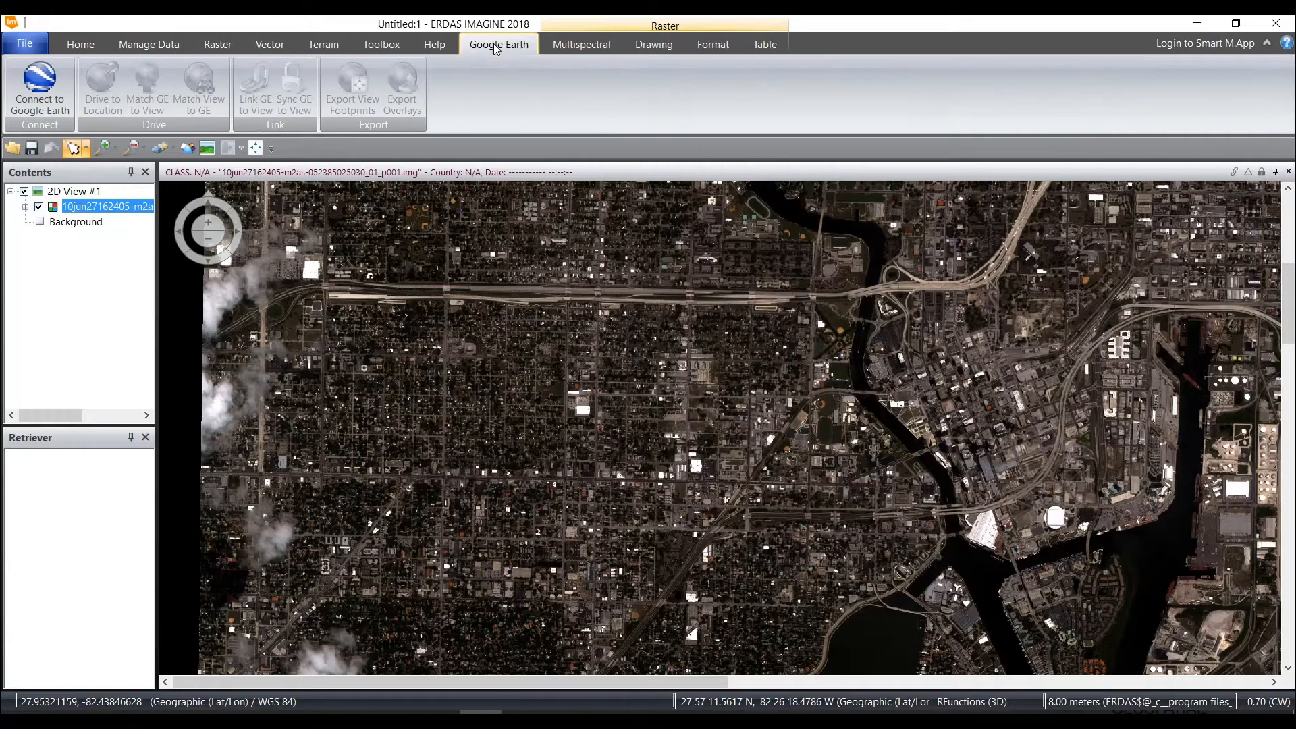
left_click(50, 76)
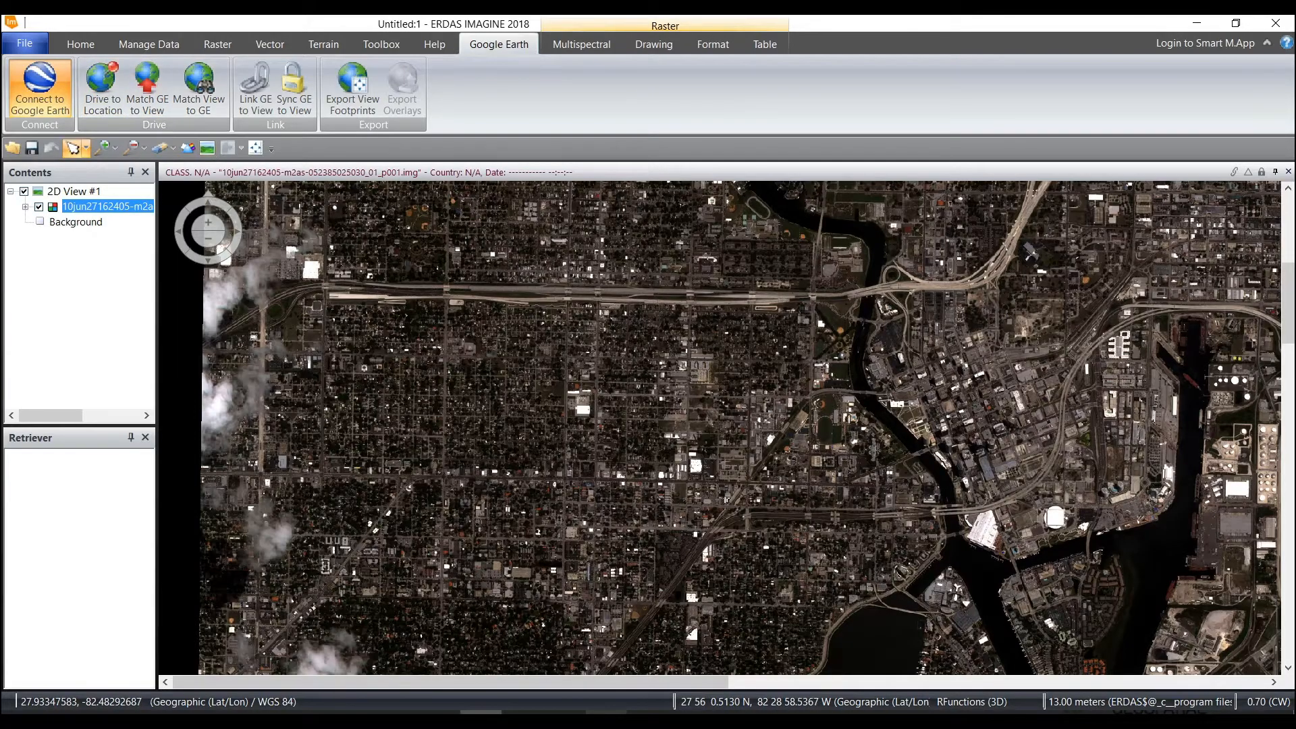
Bring Google Earth Pro forward and compare its Tampa area with the satellite image in the 2D view
left_click(605, 719)
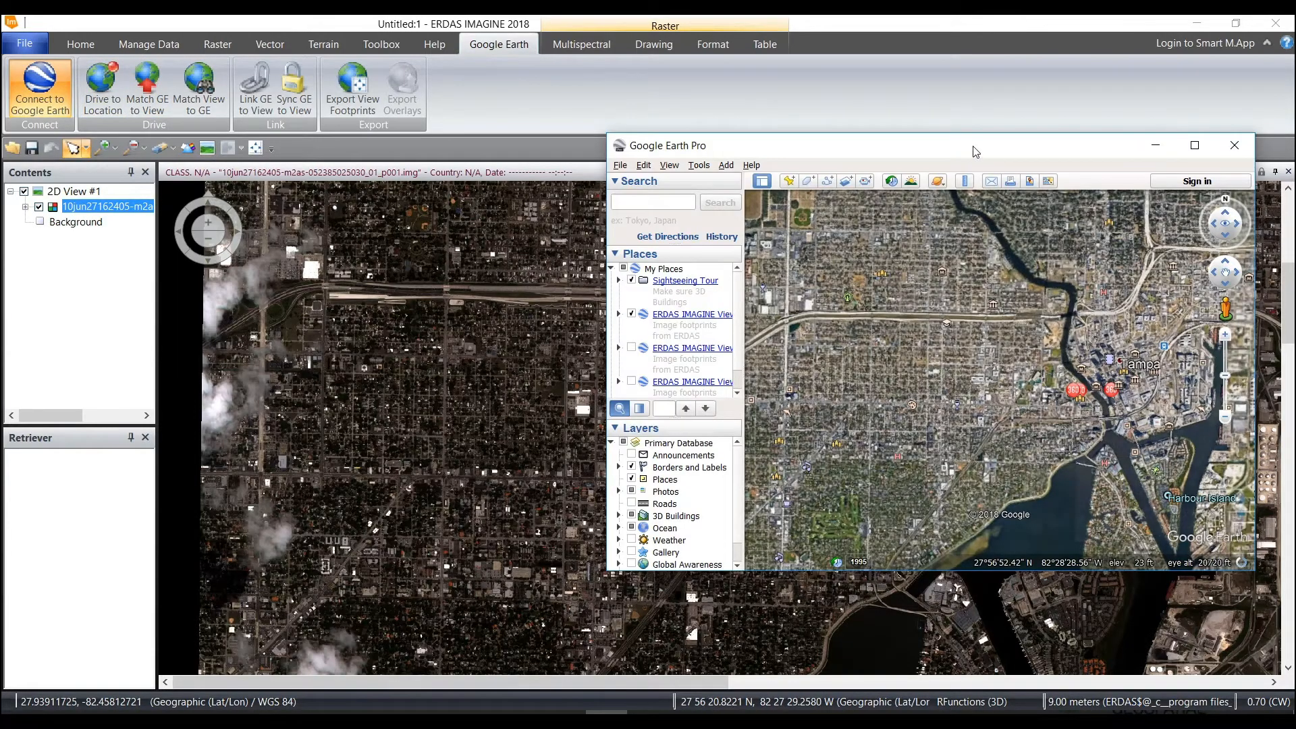
left_click_drag(982, 147, 907, 76)
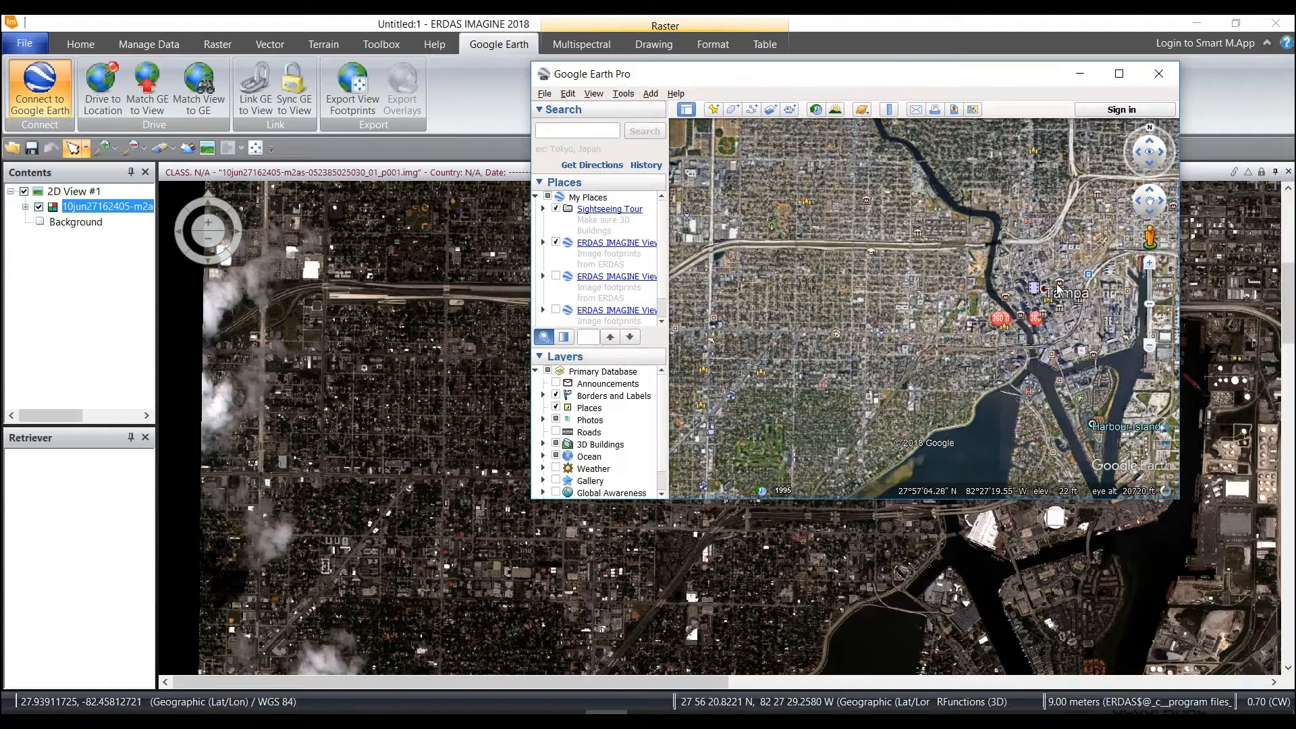
scroll(990, 328, "down", 1)
scroll(989, 329, "down", 2)
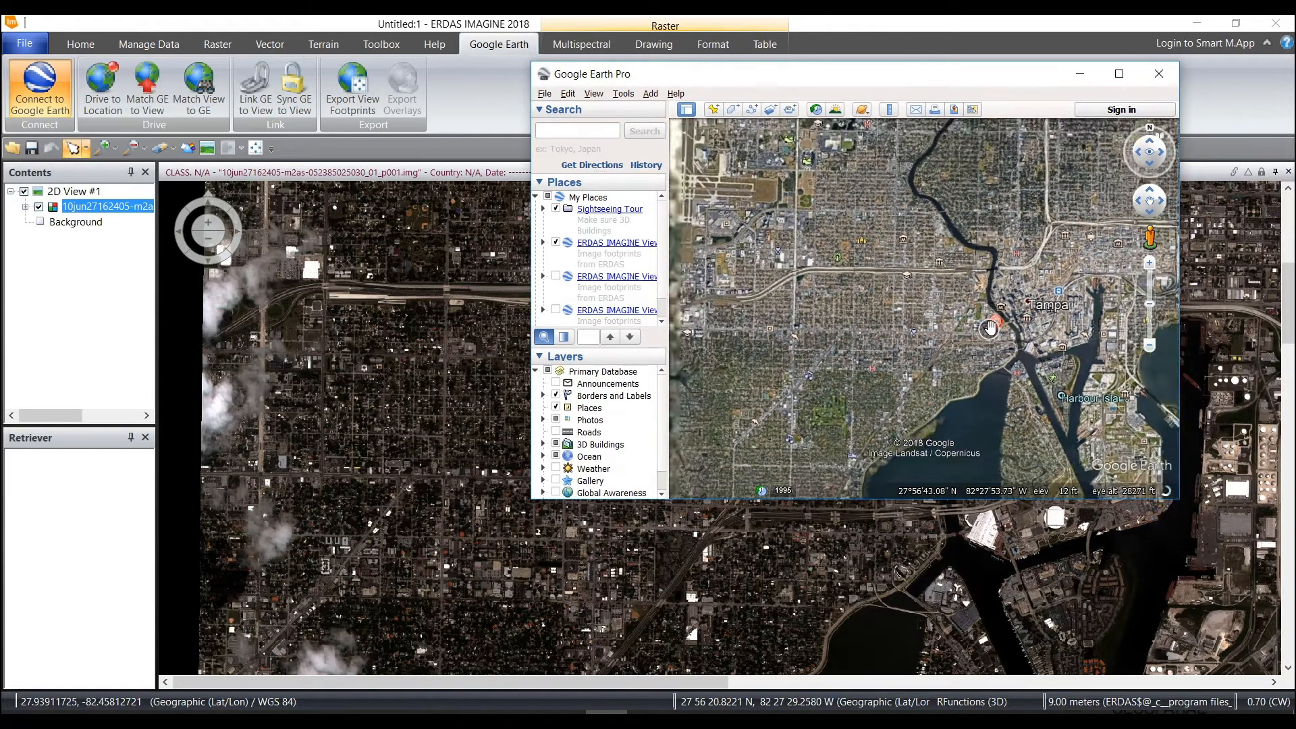
left_click_drag(891, 81, 395, 55)
left_click(856, 380)
scroll(856, 380, "down", 5)
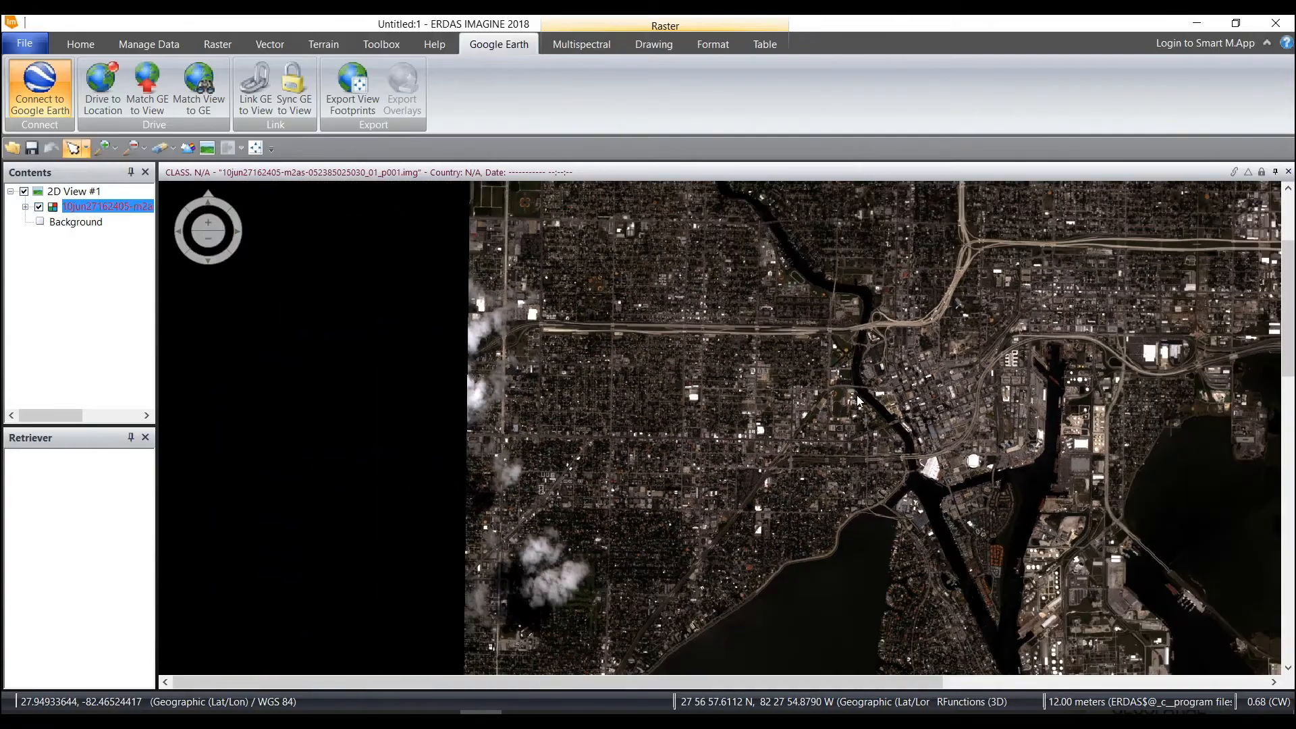
left_click(619, 706)
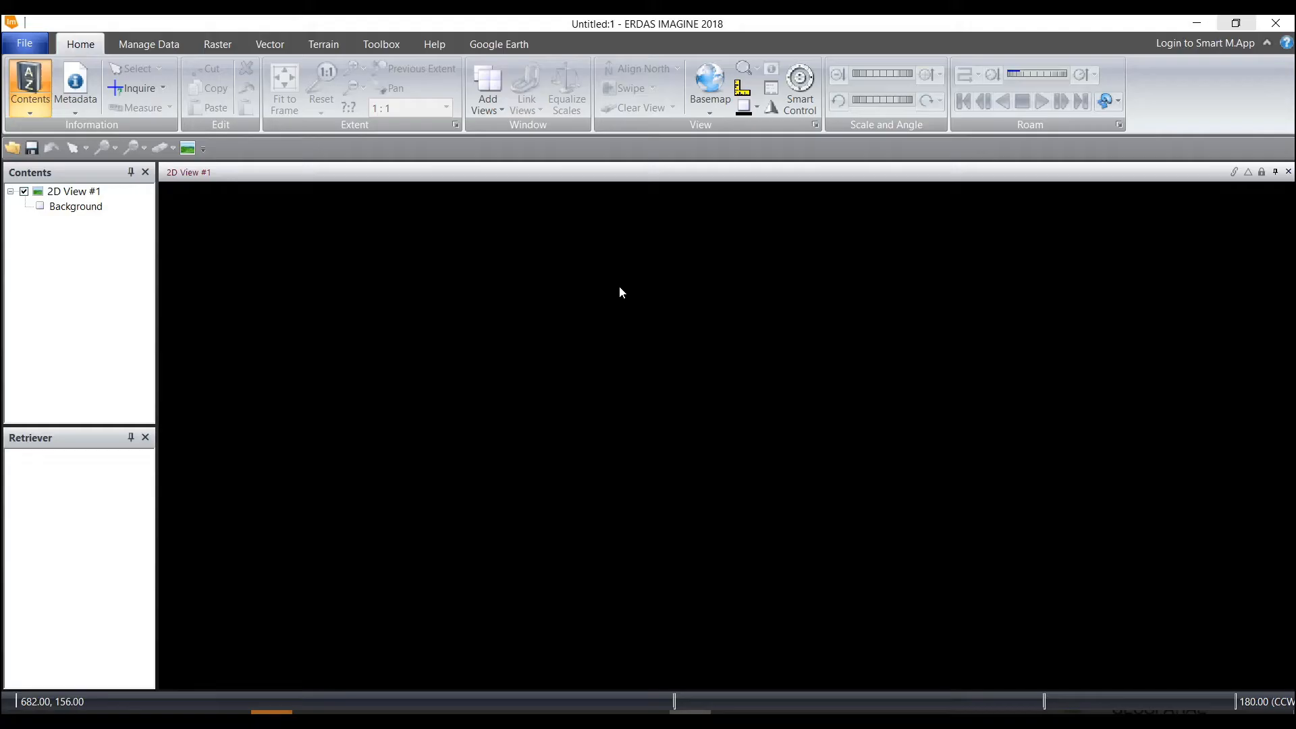
Open the point cloud file LDR110324_134806_1.LAS as a layer in the empty 2D view
right_click(619, 286)
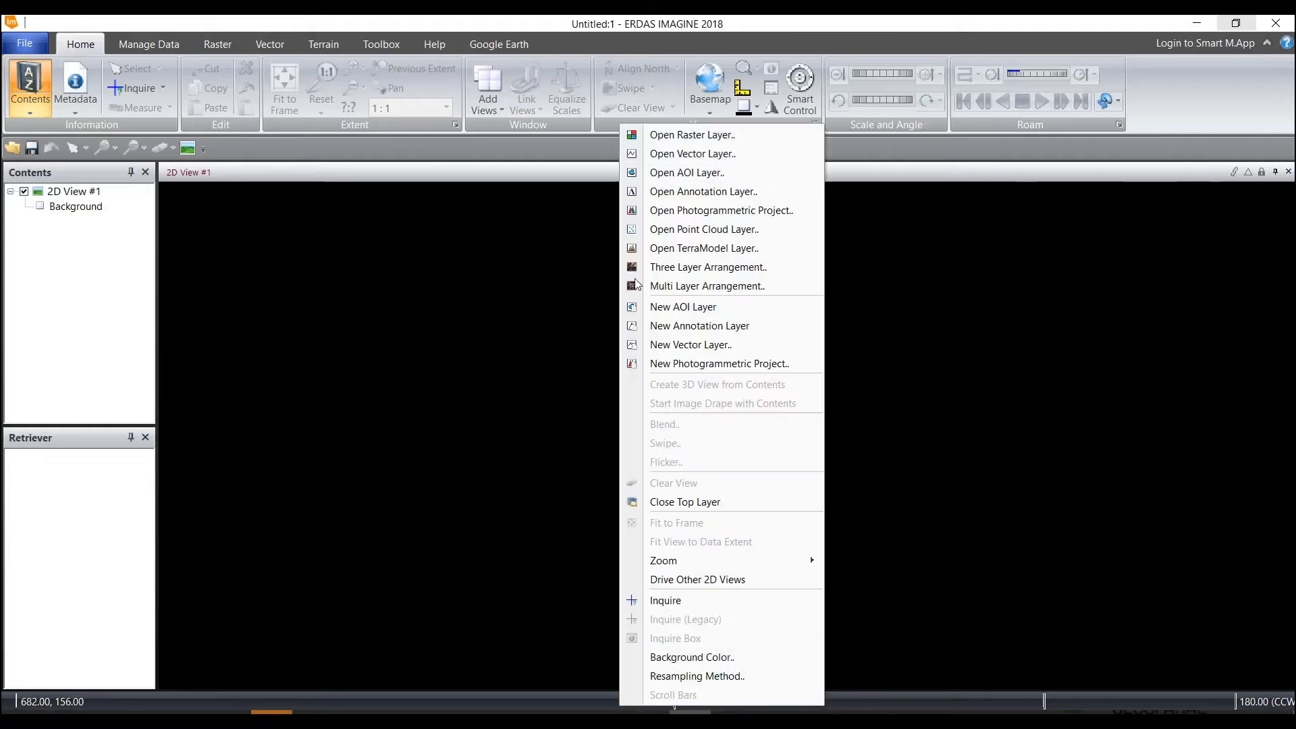
left_click(676, 234)
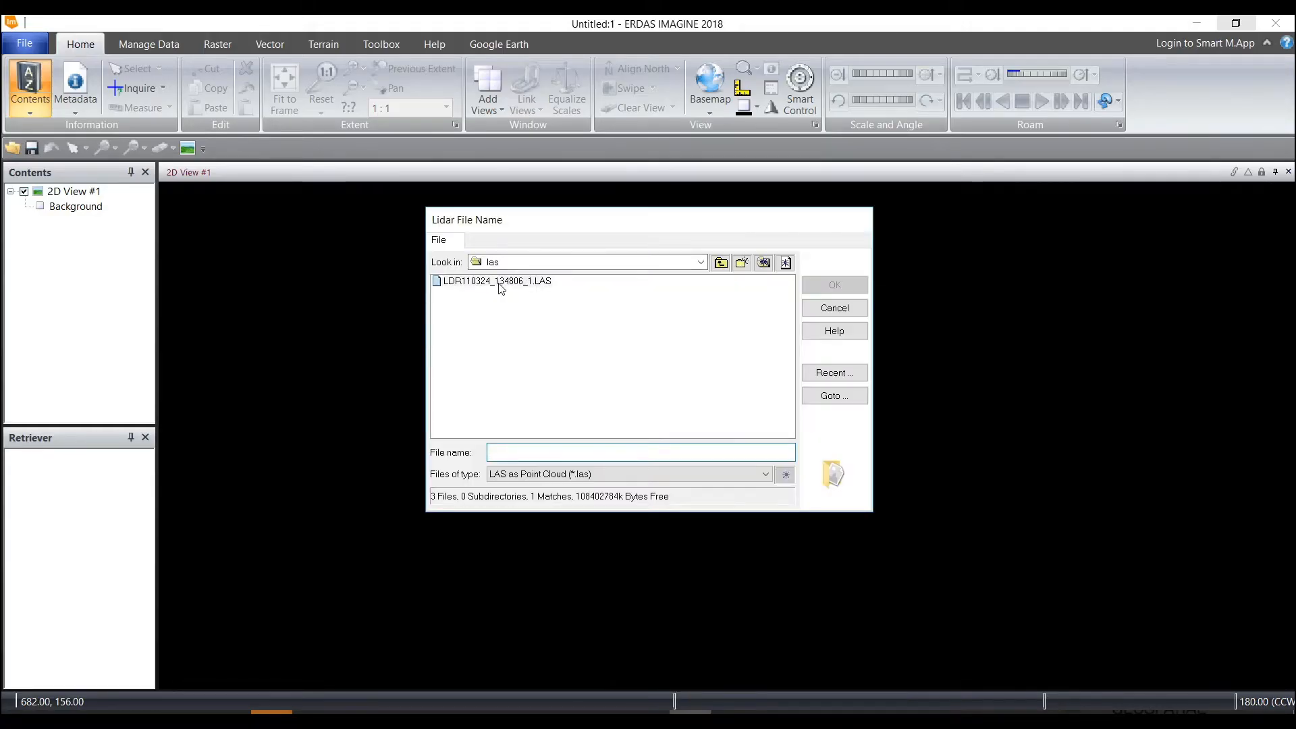
left_click(501, 283)
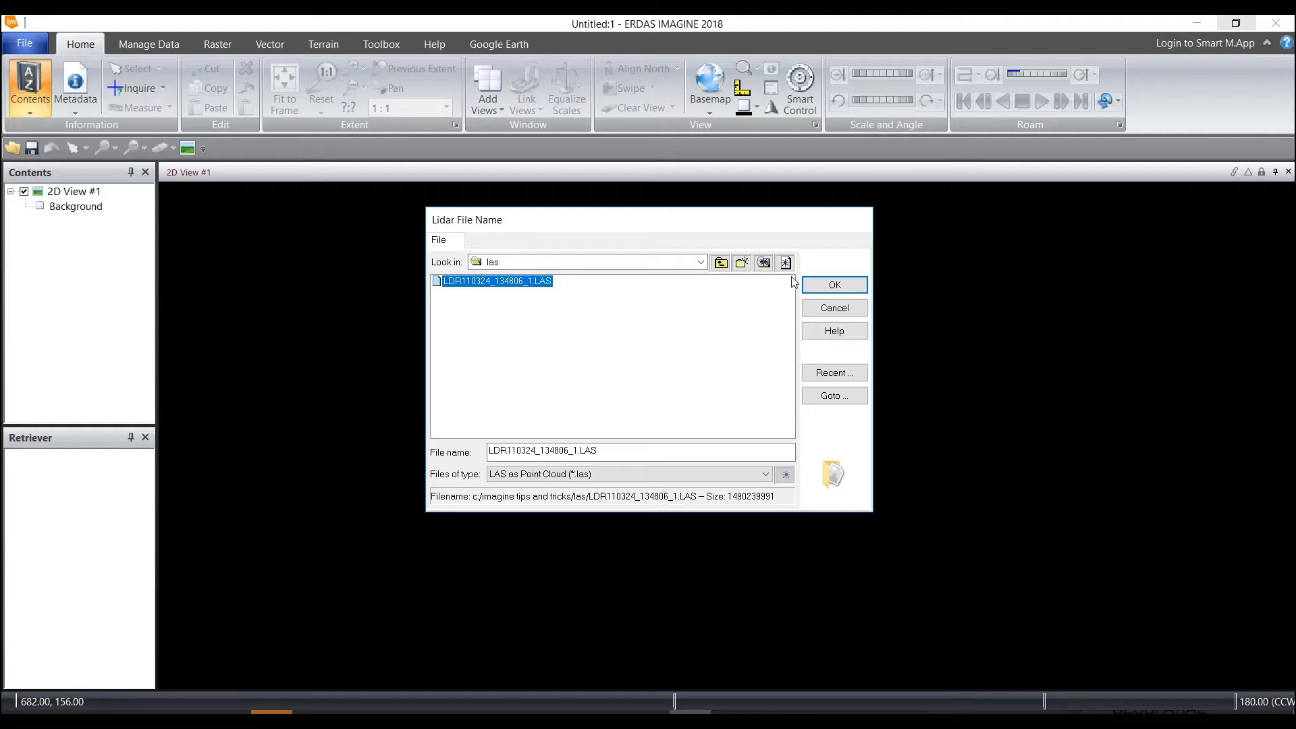
left_click(841, 287)
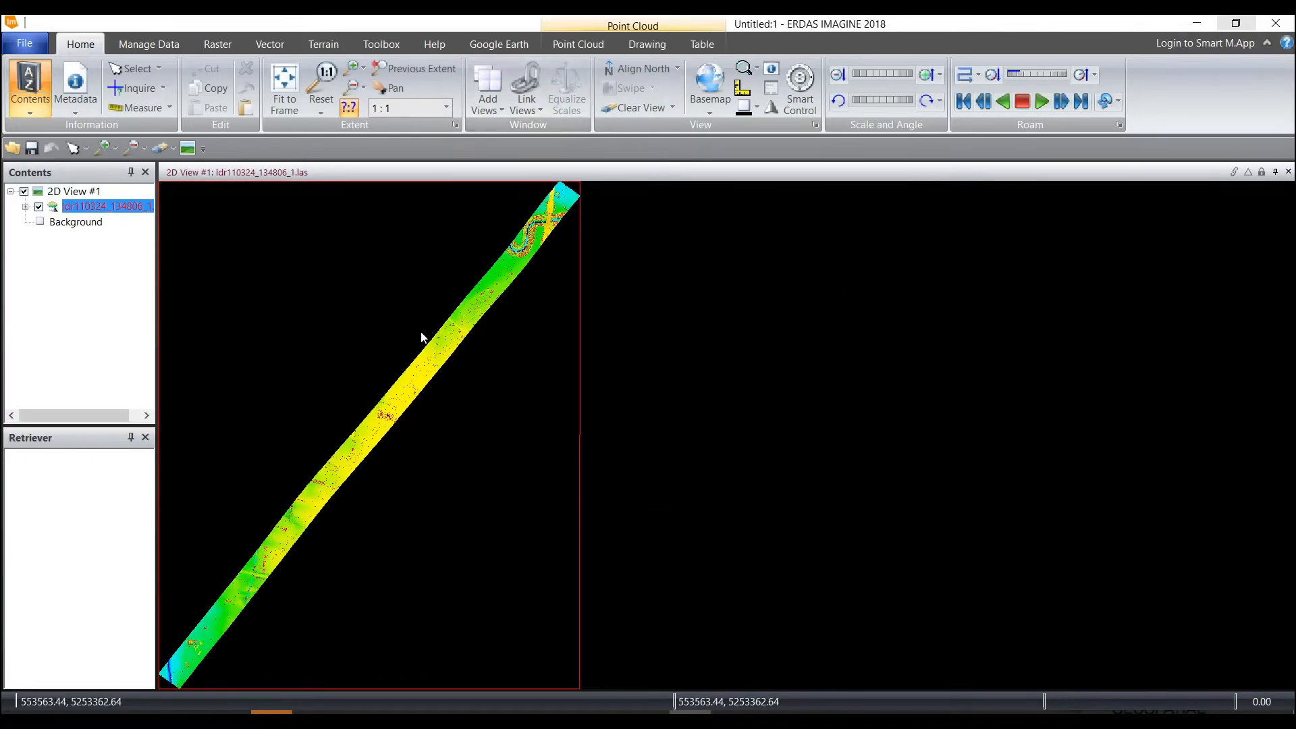
Apply the Earth Tone style to the point cloud layer, keeping it coloured by elevation
left_click(580, 45)
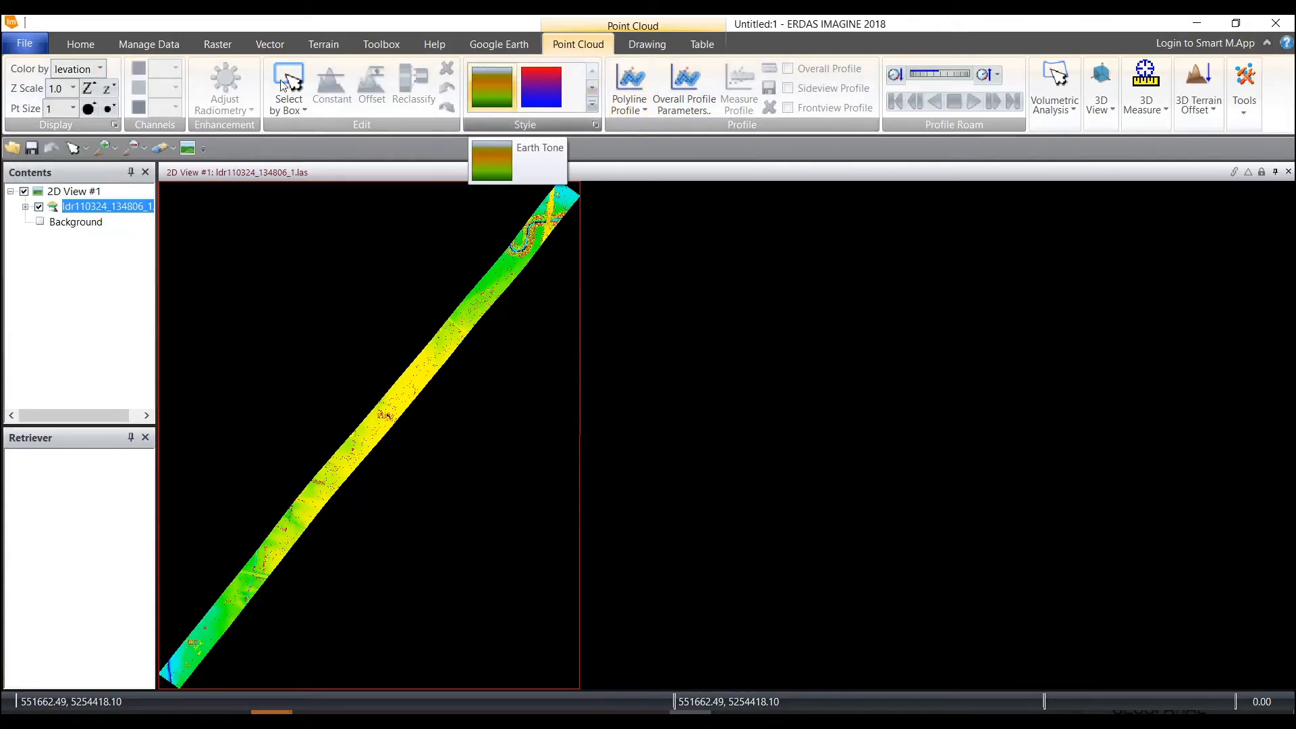
left_click(100, 68)
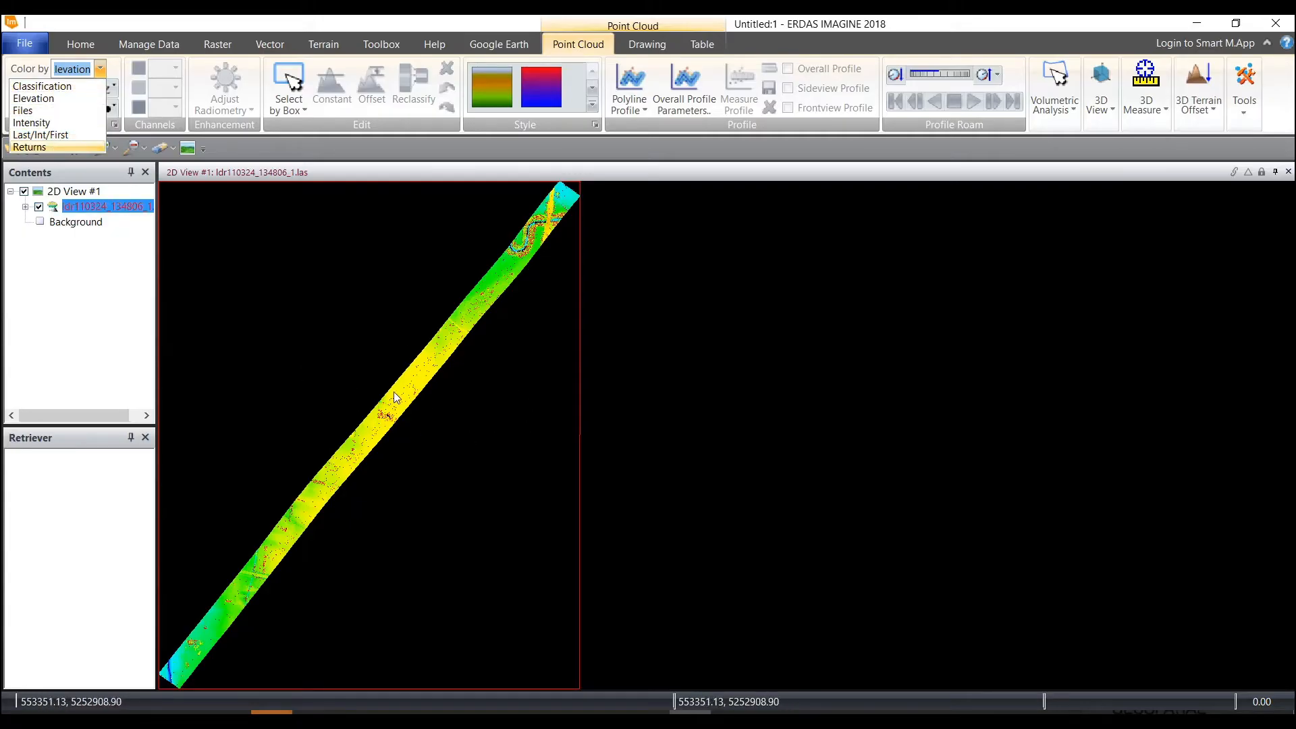
scroll(395, 392, "up", 2)
scroll(390, 409, "up", 3)
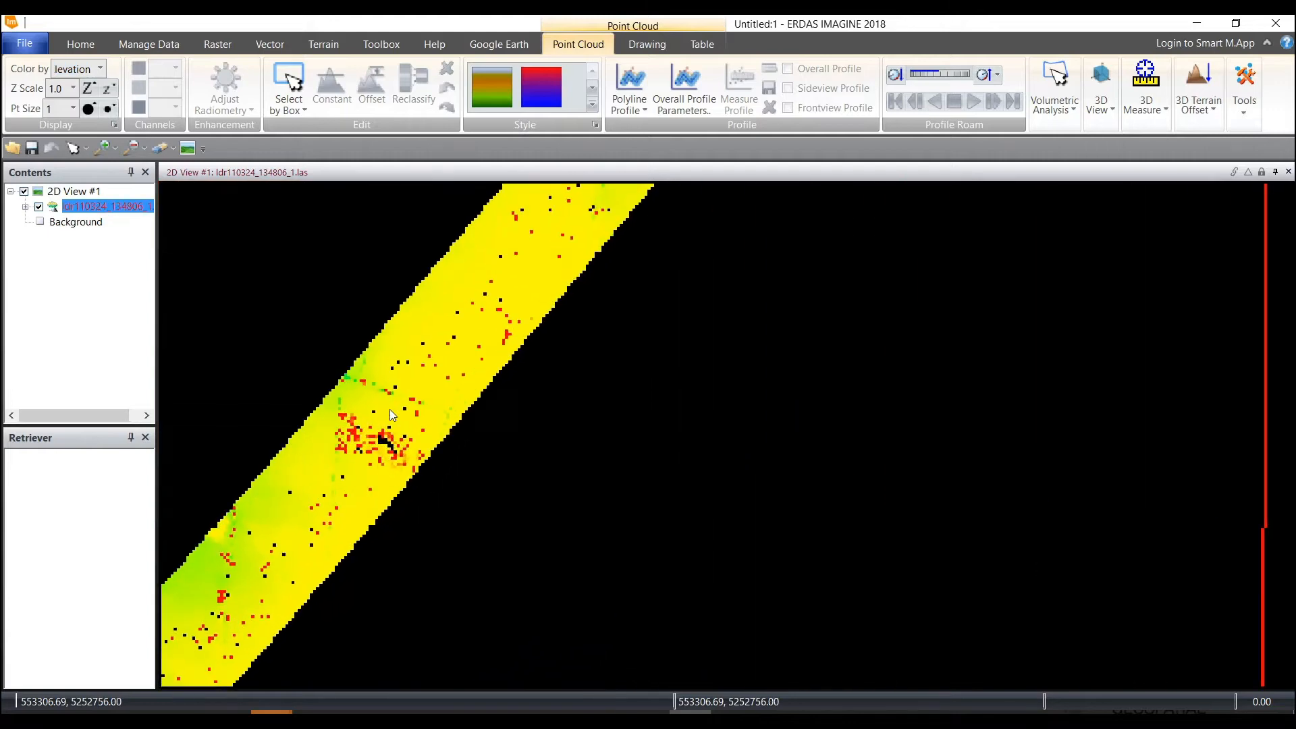
left_click(488, 94)
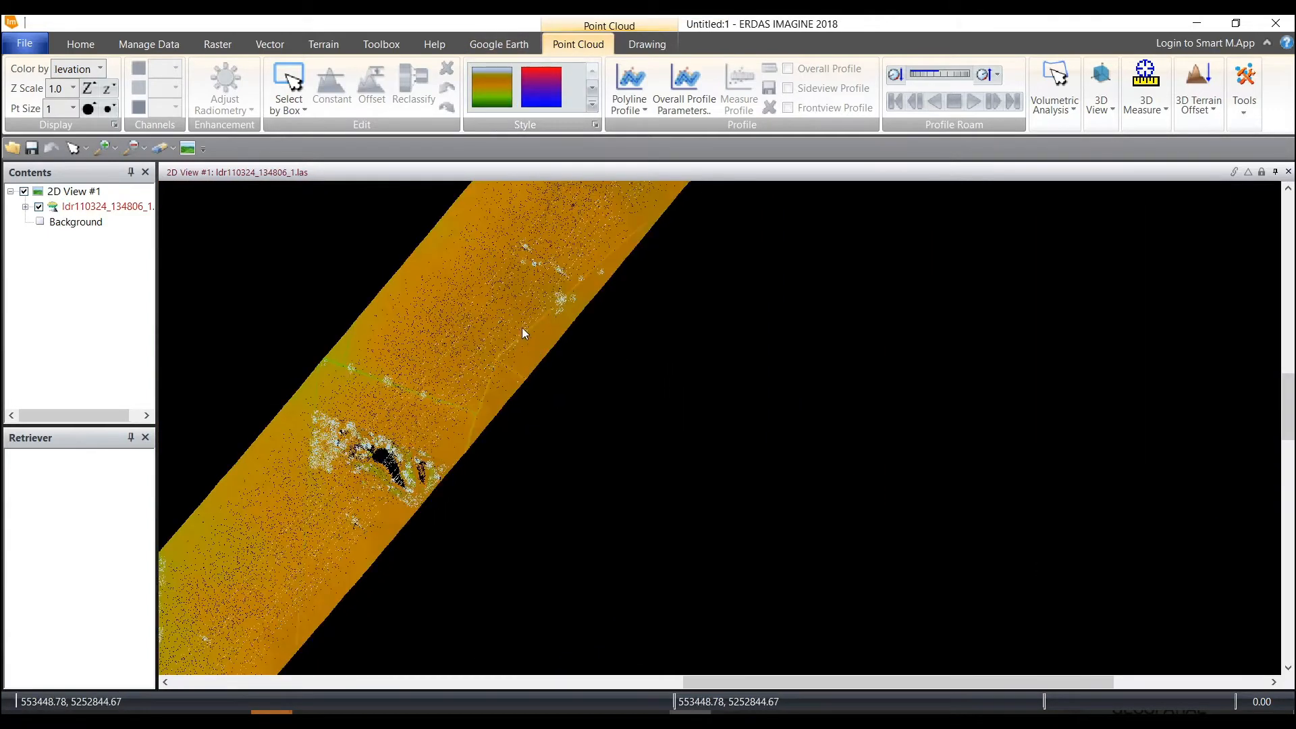
scroll(512, 388, "down", 2)
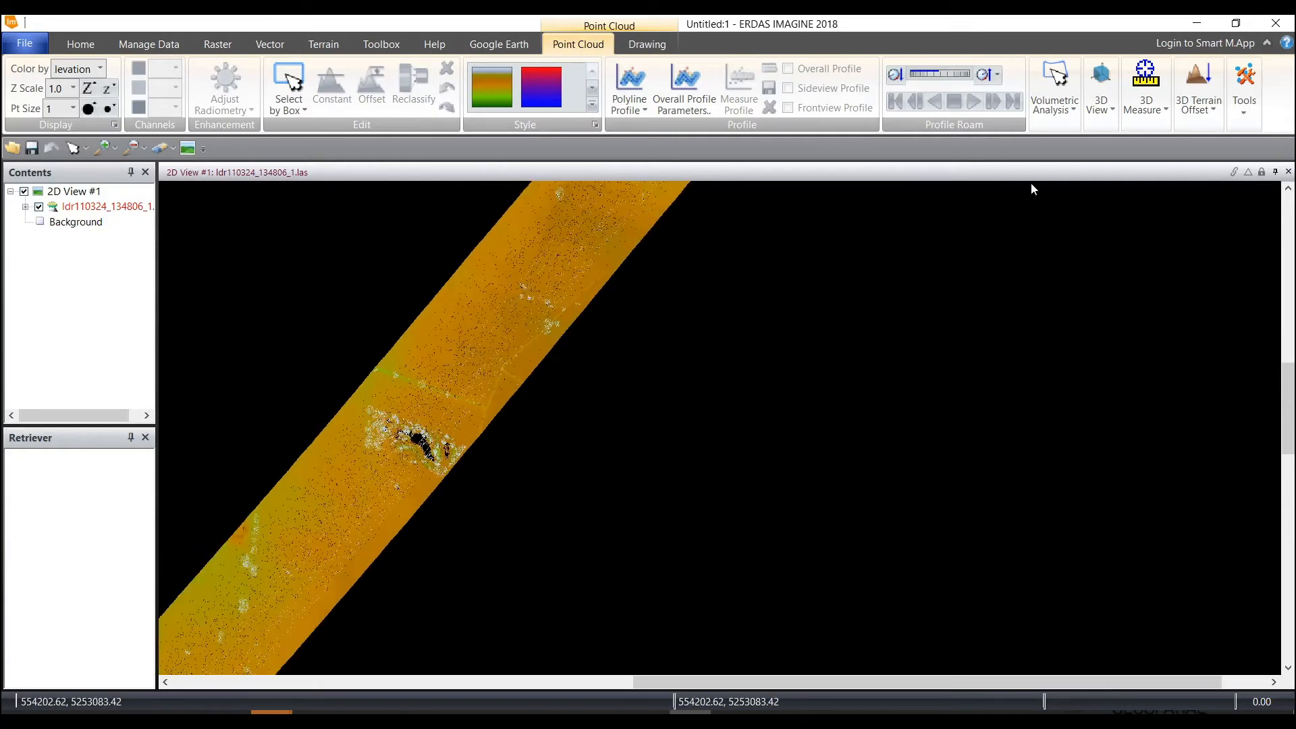
Inspect the point cloud's power-line corridor from several angles in a separate 3D view and close that view
left_click(1100, 108)
left_click(1087, 155)
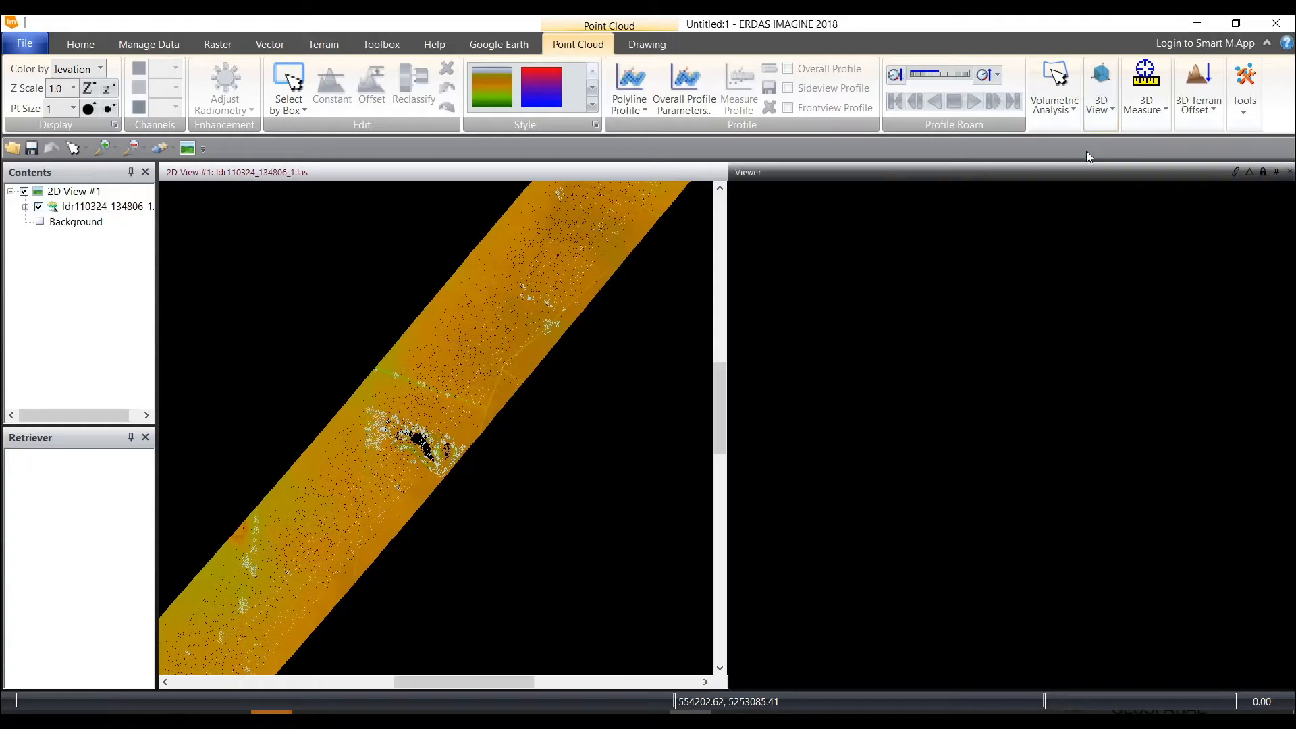
left_click_drag(1042, 414, 990, 509)
scroll(958, 525, "up", 4)
scroll(967, 518, "up", 8)
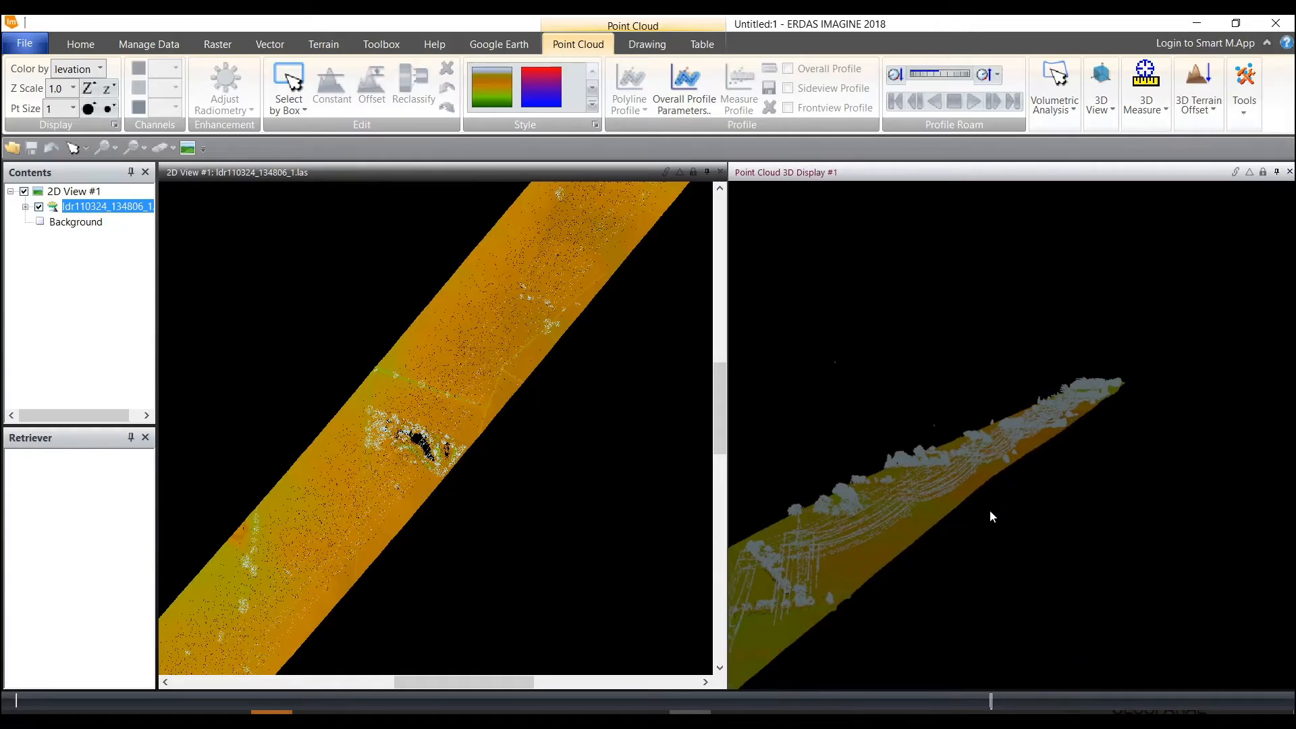
scroll(954, 503, "up", 5)
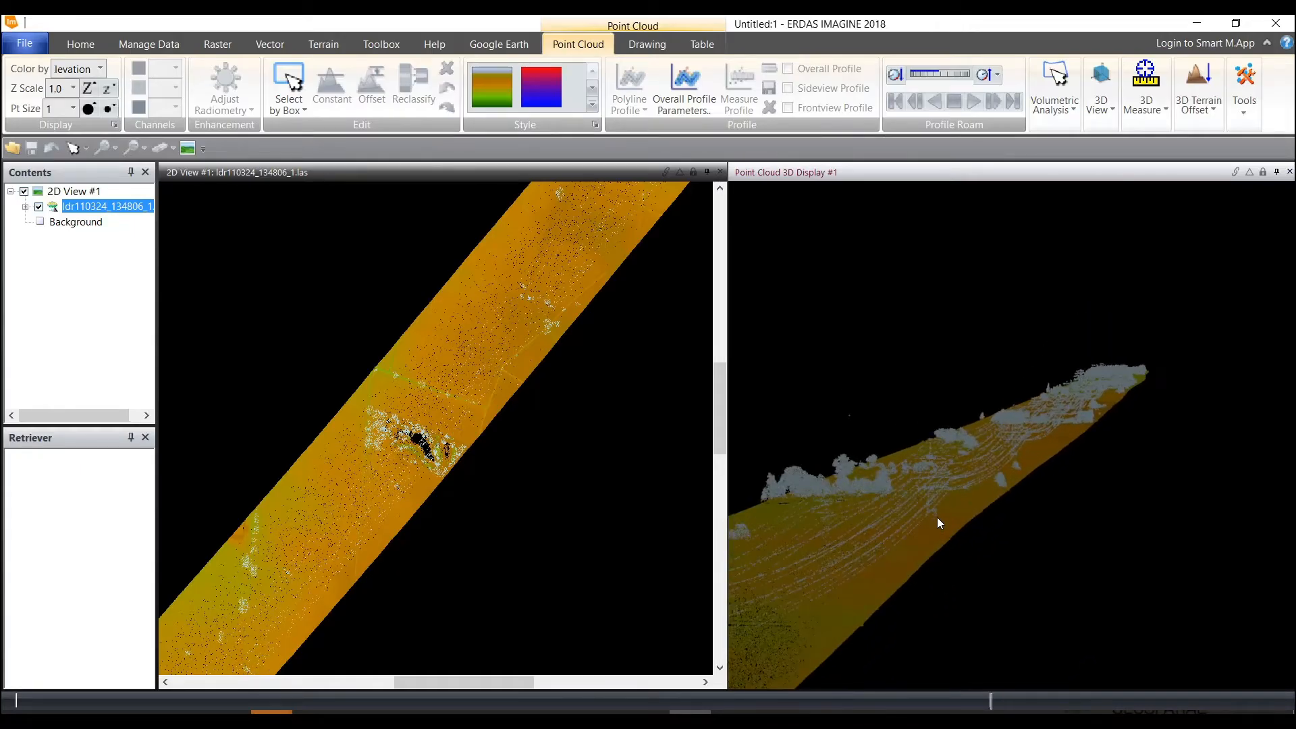
left_click_drag(937, 517, 945, 558)
scroll(1049, 528, "up", 8)
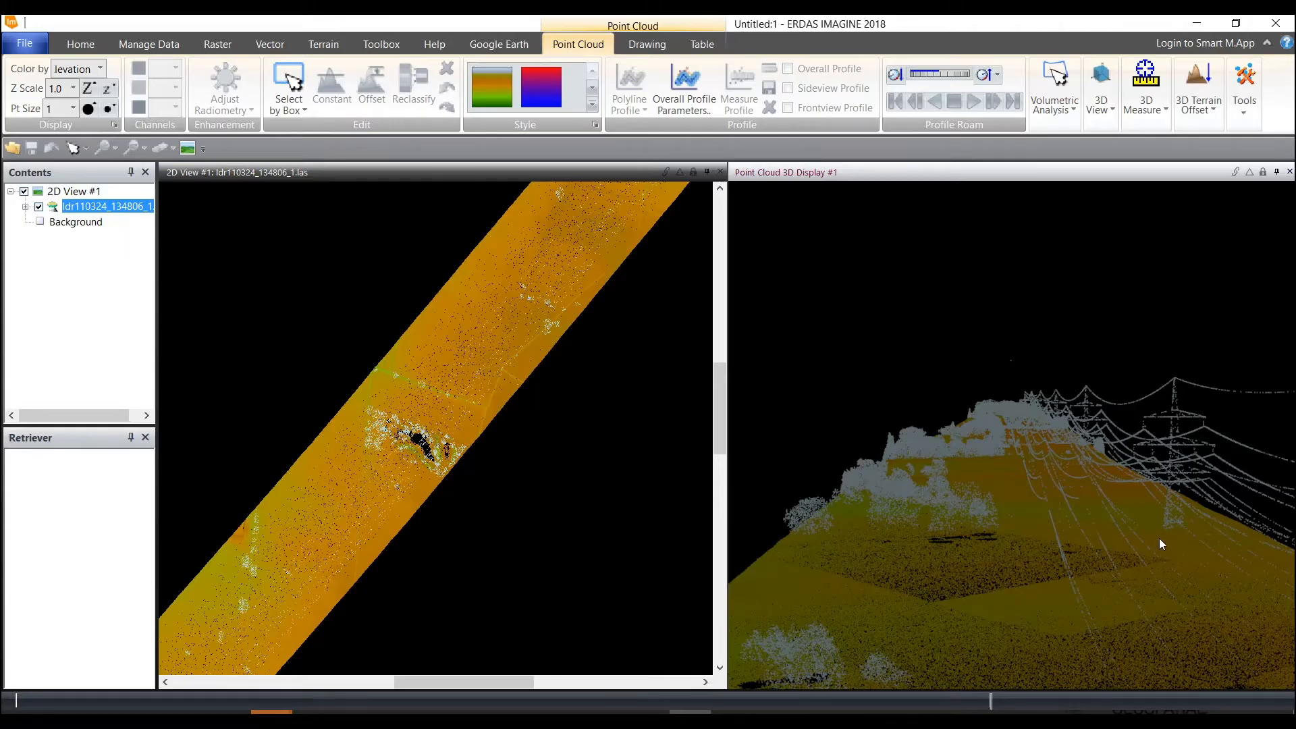
scroll(1159, 536, "down", 8)
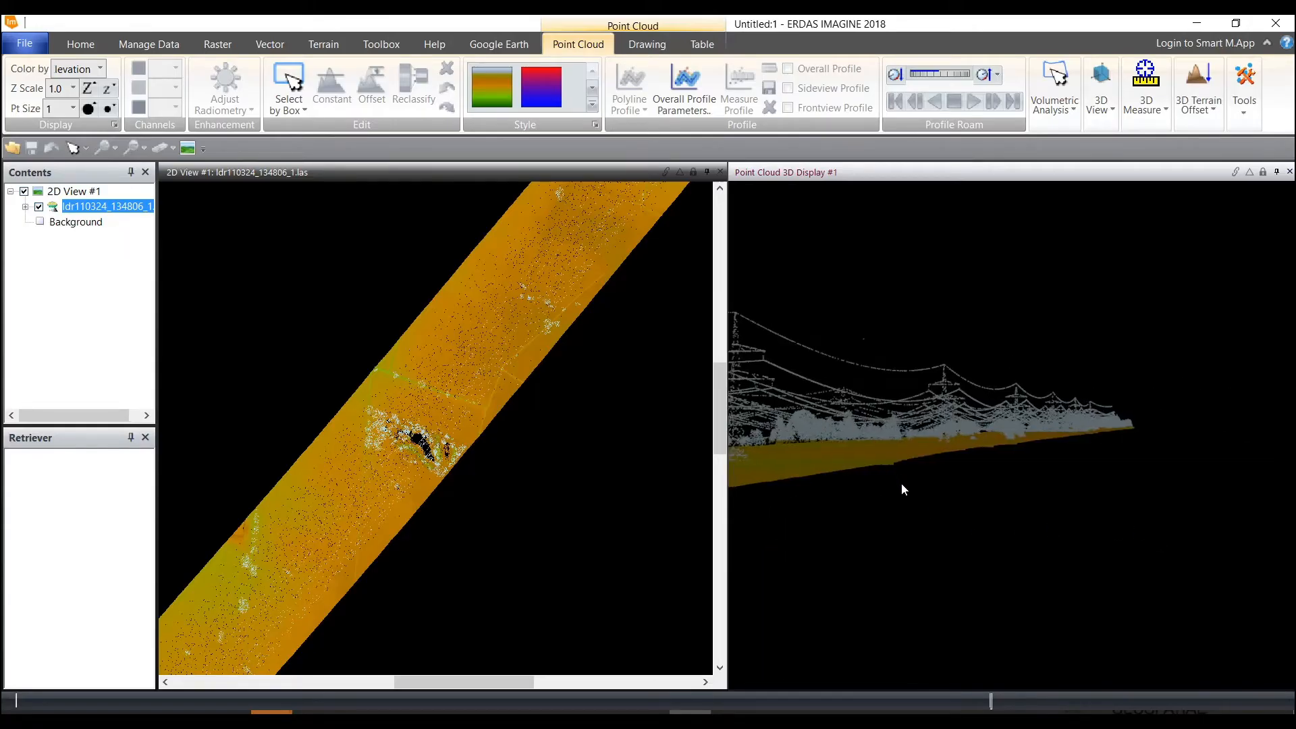
left_click_drag(902, 485, 849, 417)
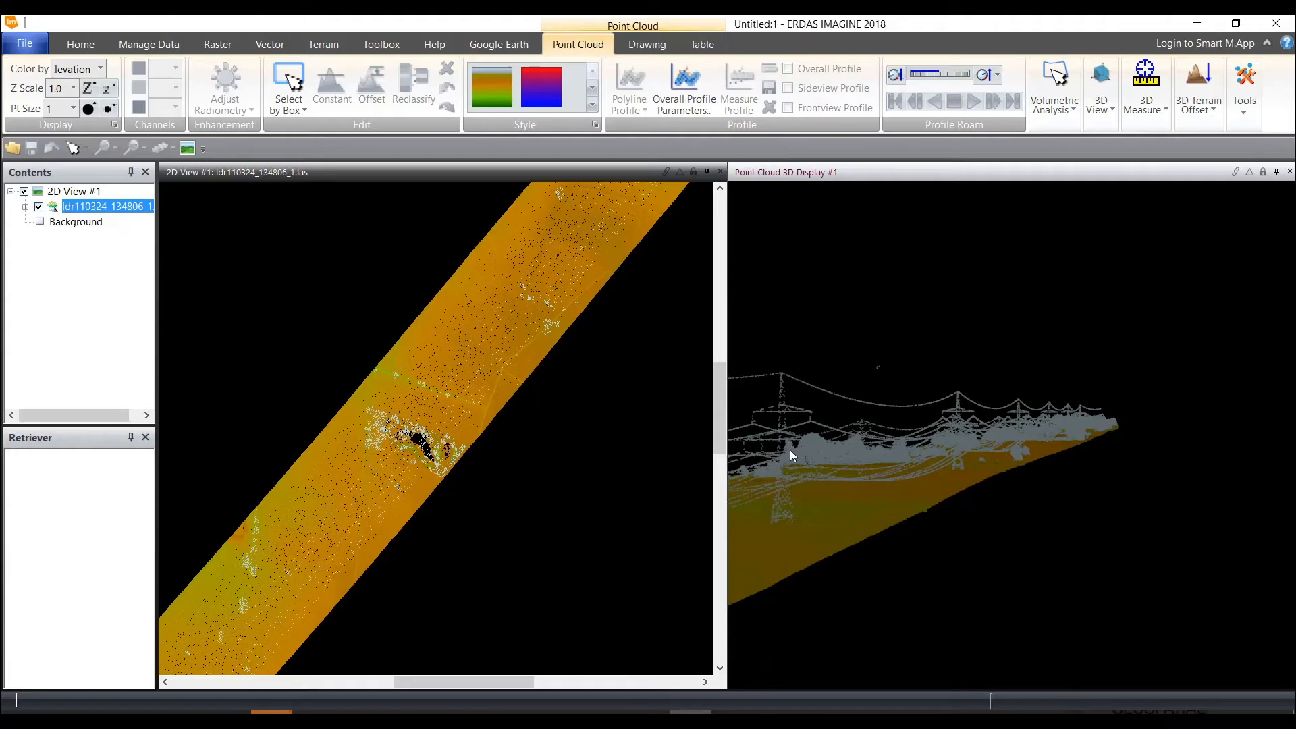
left_click(1289, 172)
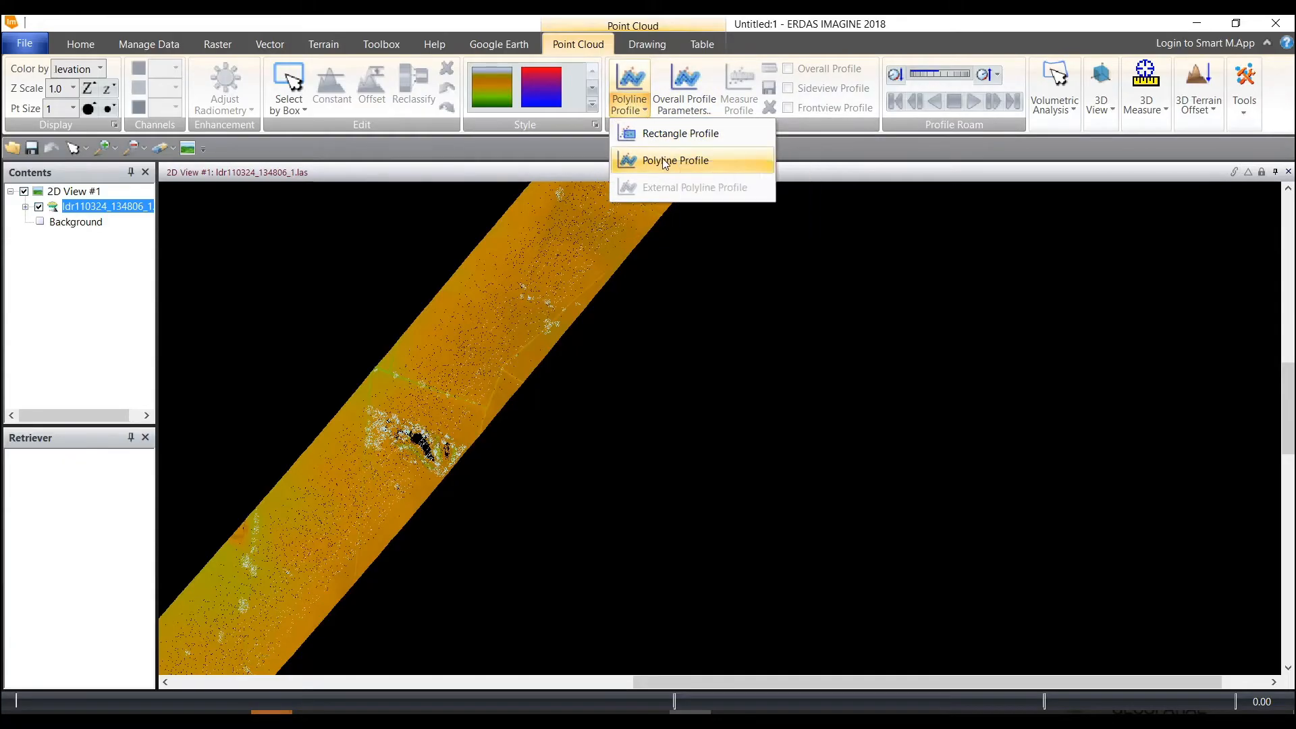
Draw a polyline profile lengthwise along the visible point cloud strip, from its lower end to its upper end
left_click(665, 160)
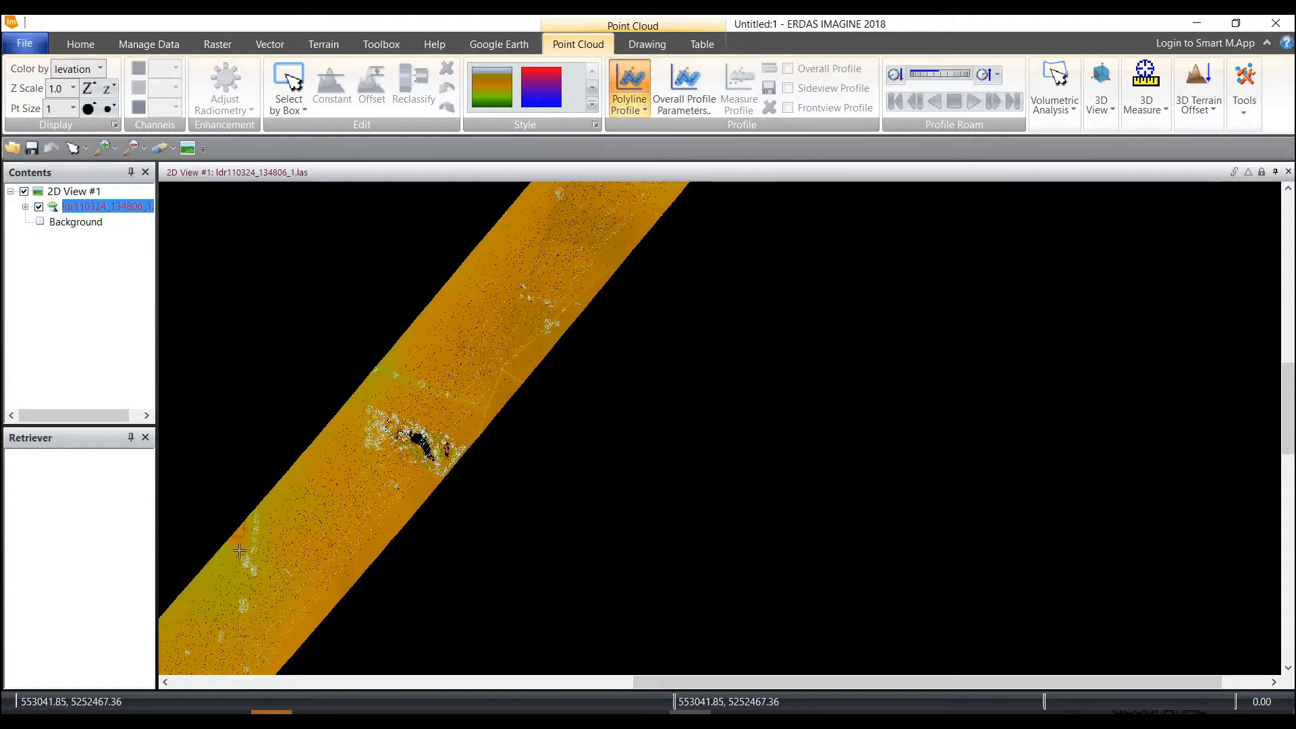
left_click(212, 670)
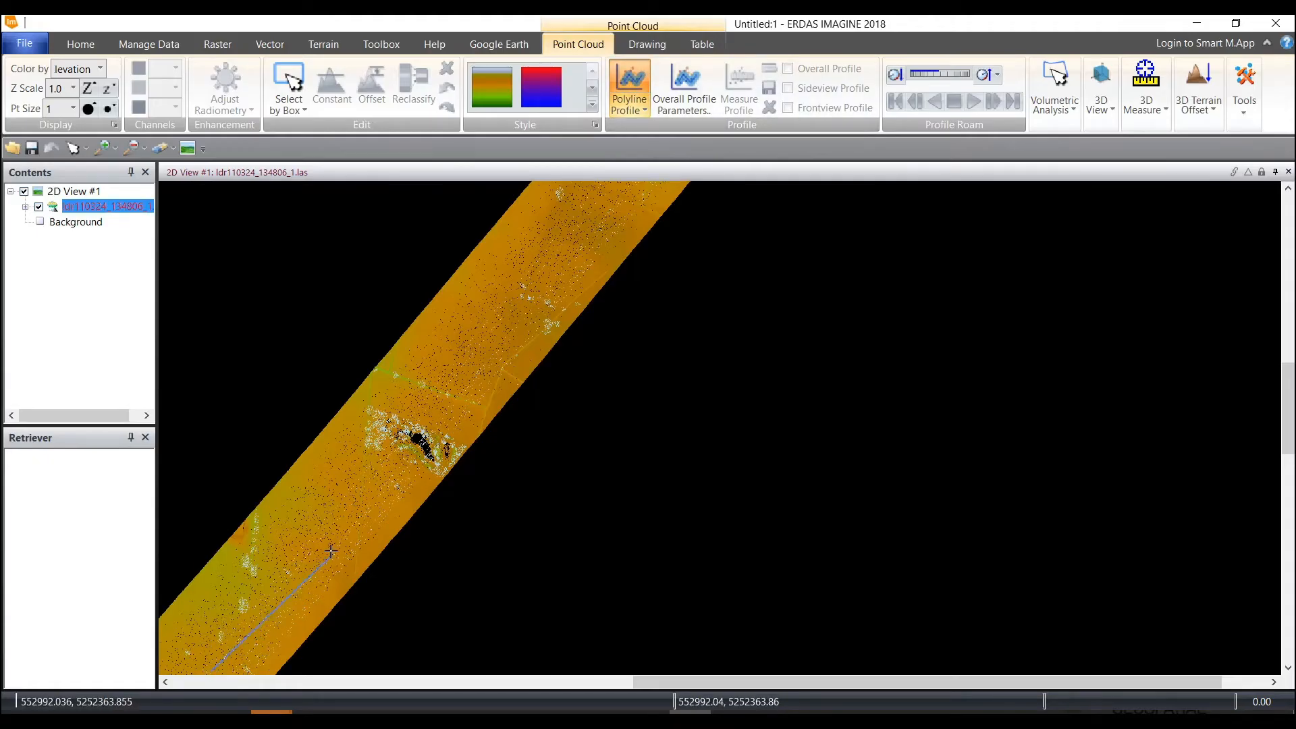
left_click(425, 459)
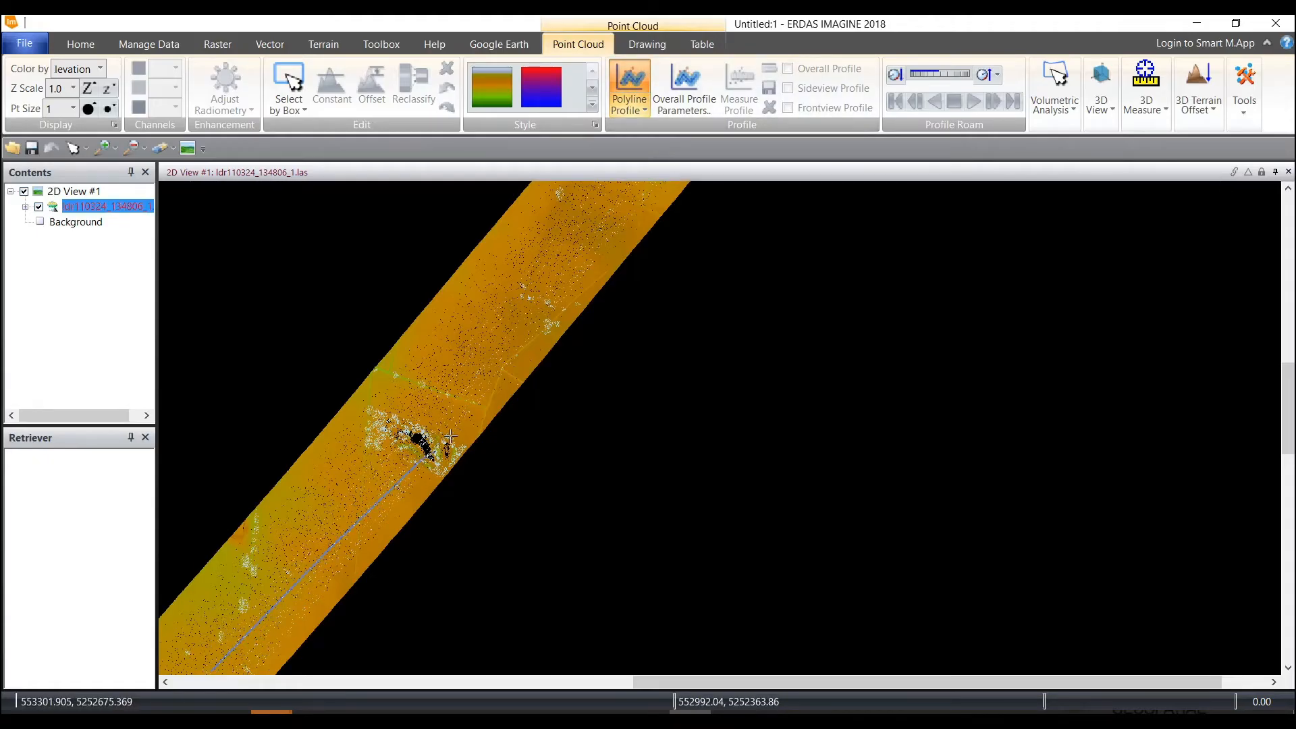
left_click(540, 308)
left_click(615, 237)
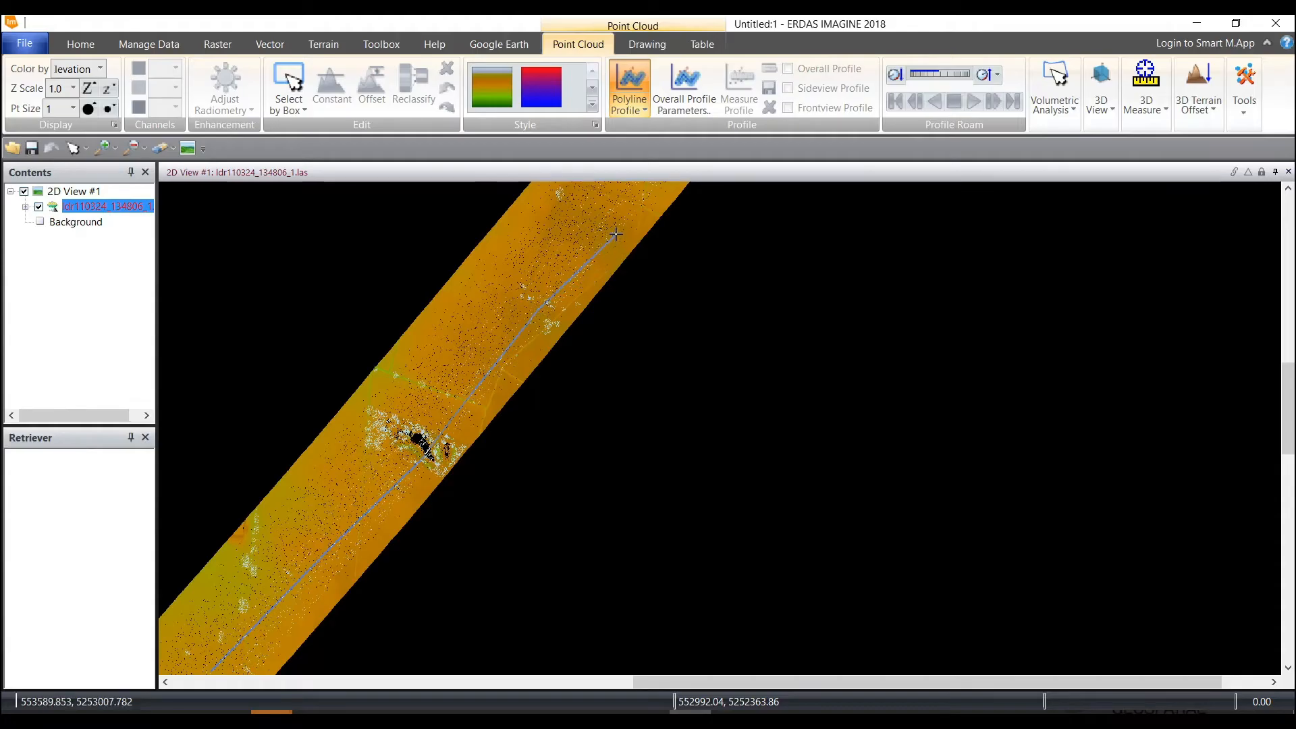
double_click(650, 185)
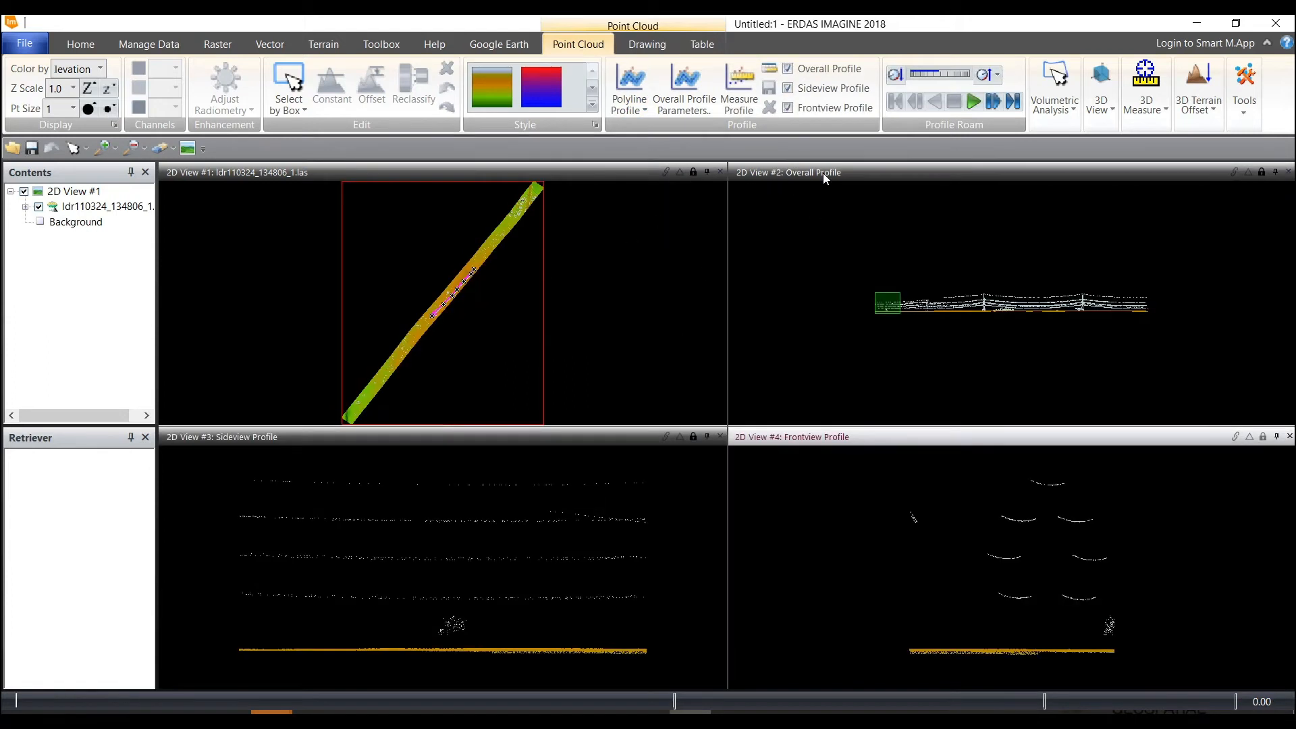
Start roaming forward along the drawn profile path, with the whole path framed in the main 2D view
scroll(444, 323, "up", 3)
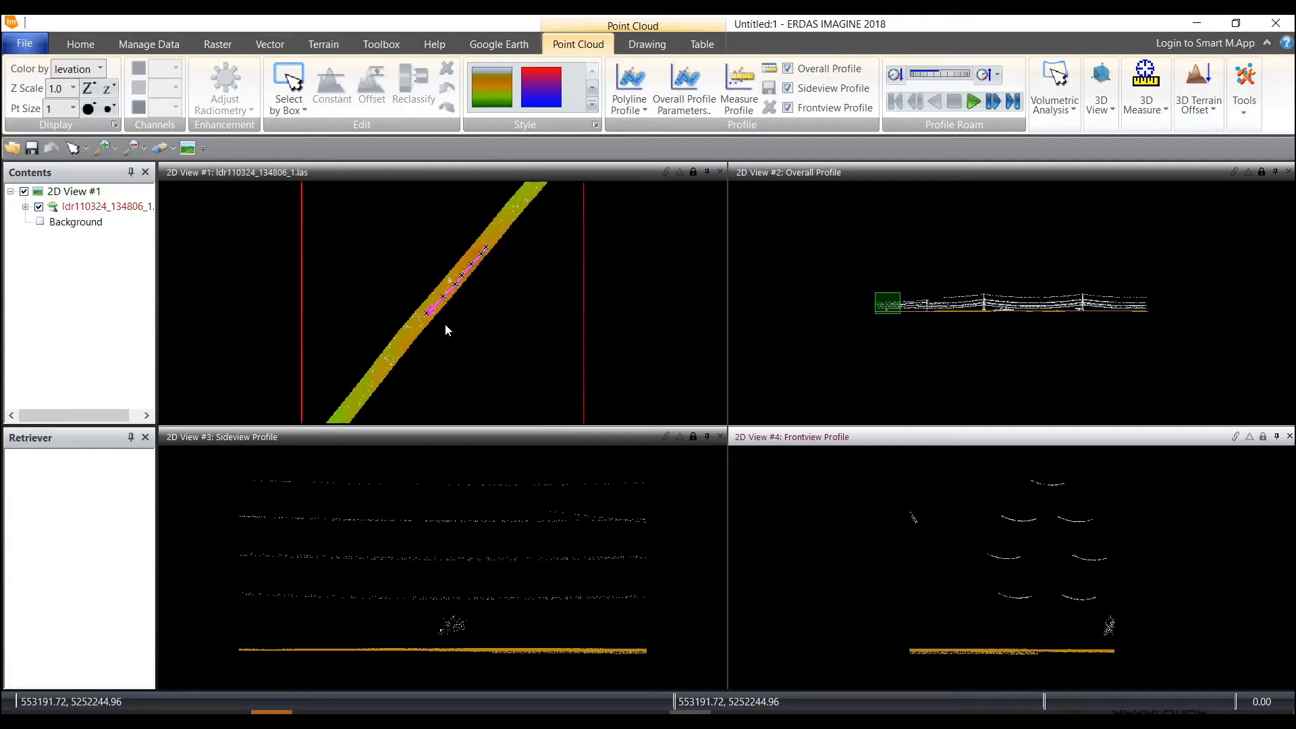
left_click_drag(491, 266, 452, 339)
scroll(452, 339, "up", 2)
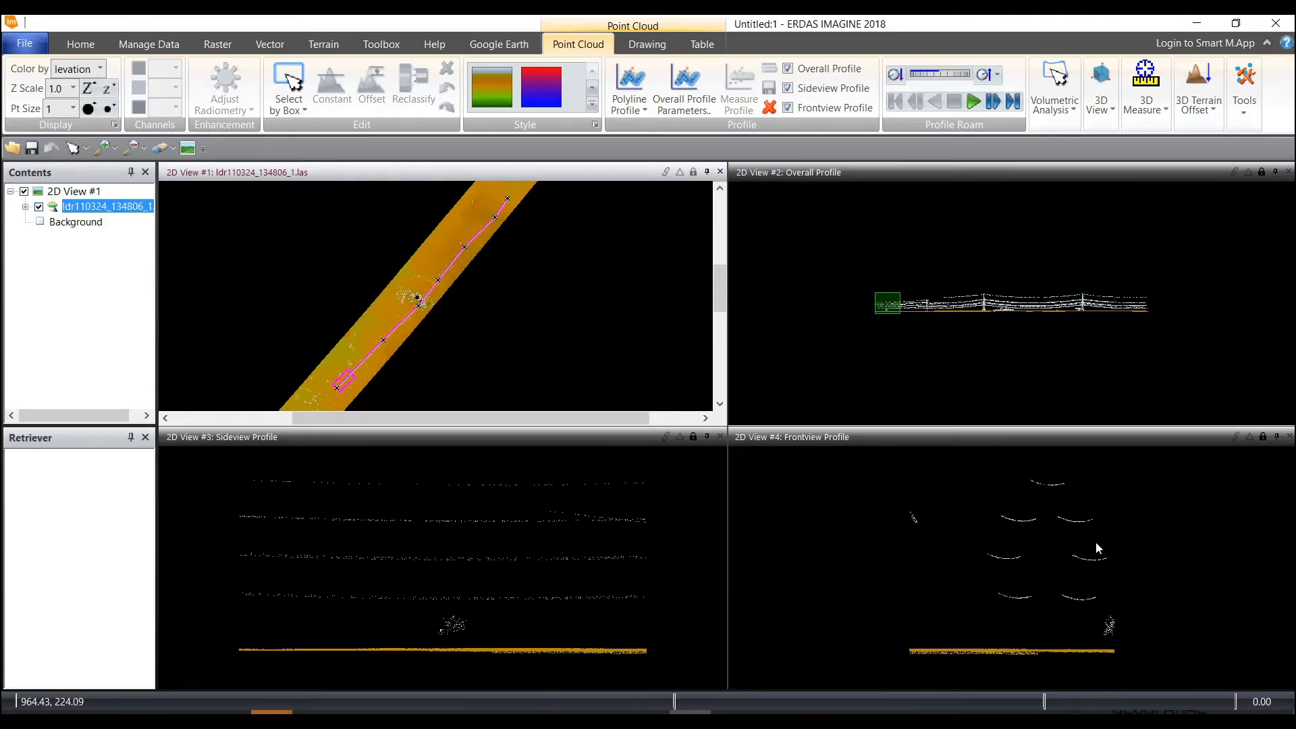
left_click(972, 102)
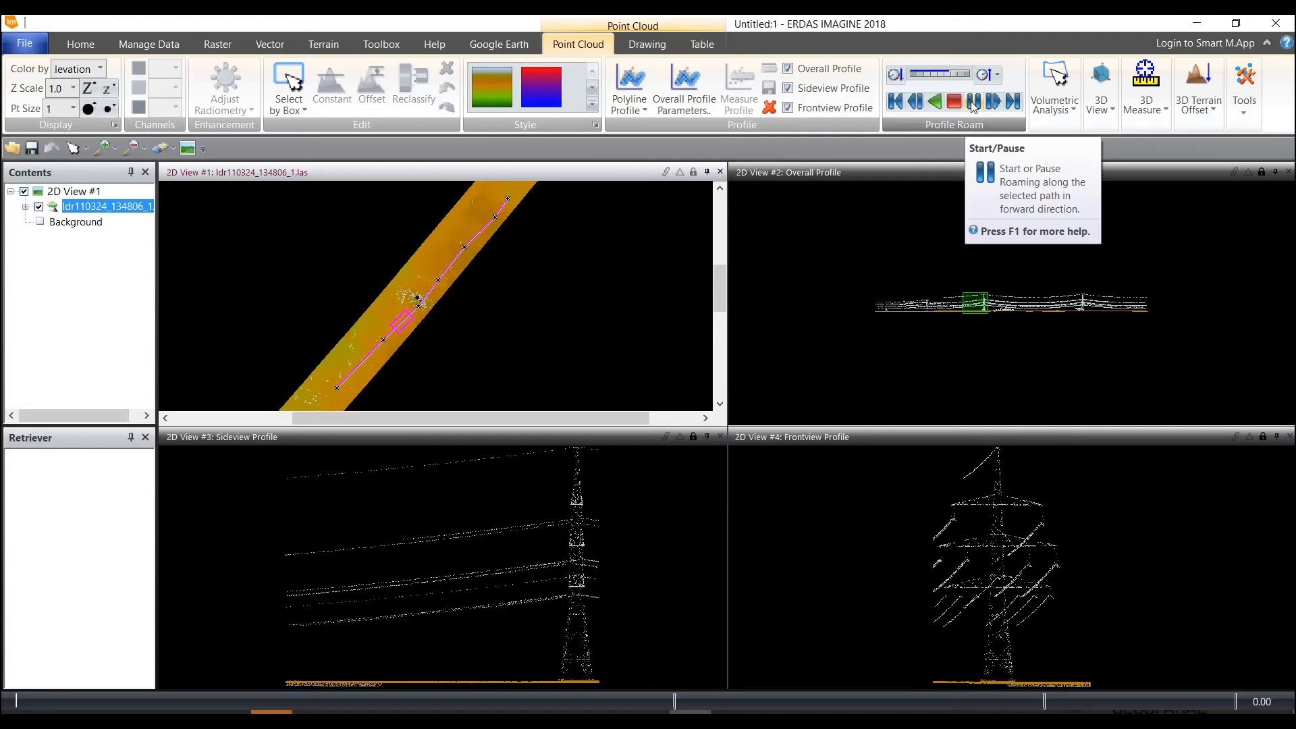
Pause the roaming at the pylon and measure the pylon in the frontview profile, from its tip down to its lower trunk
left_click(973, 106)
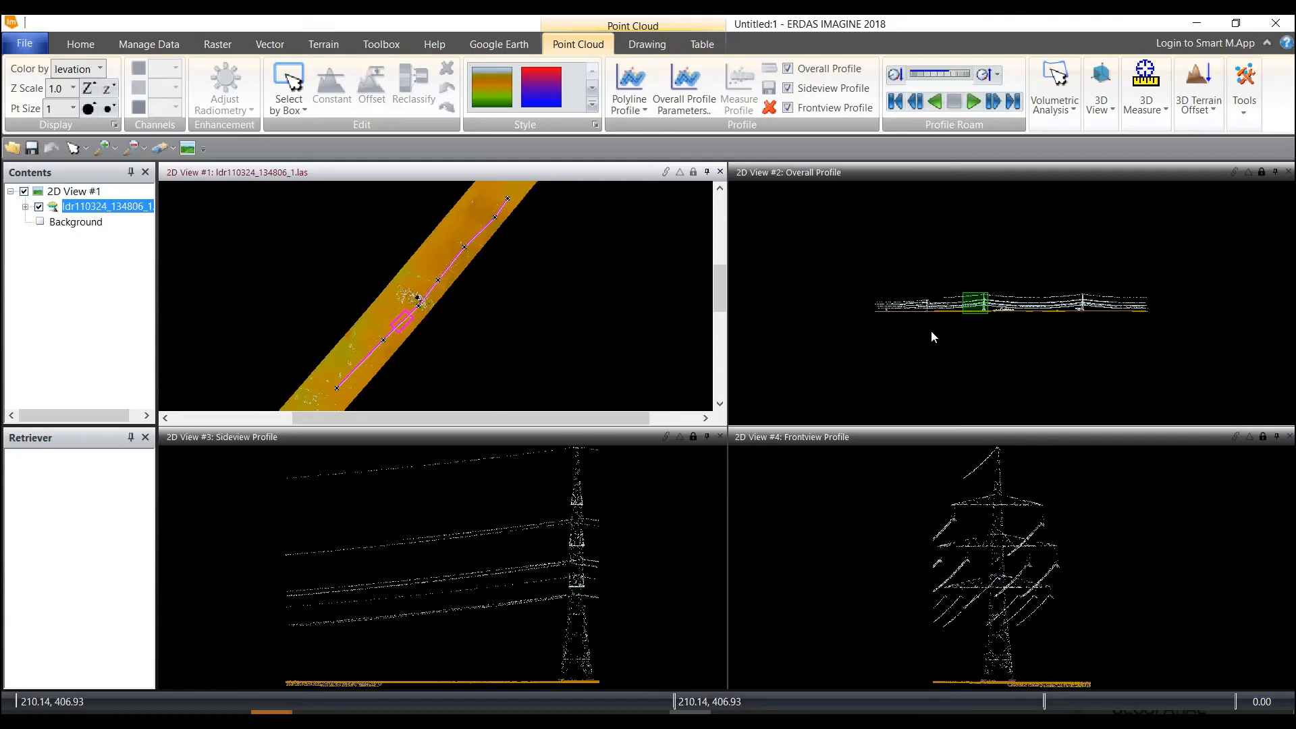
left_click(902, 492)
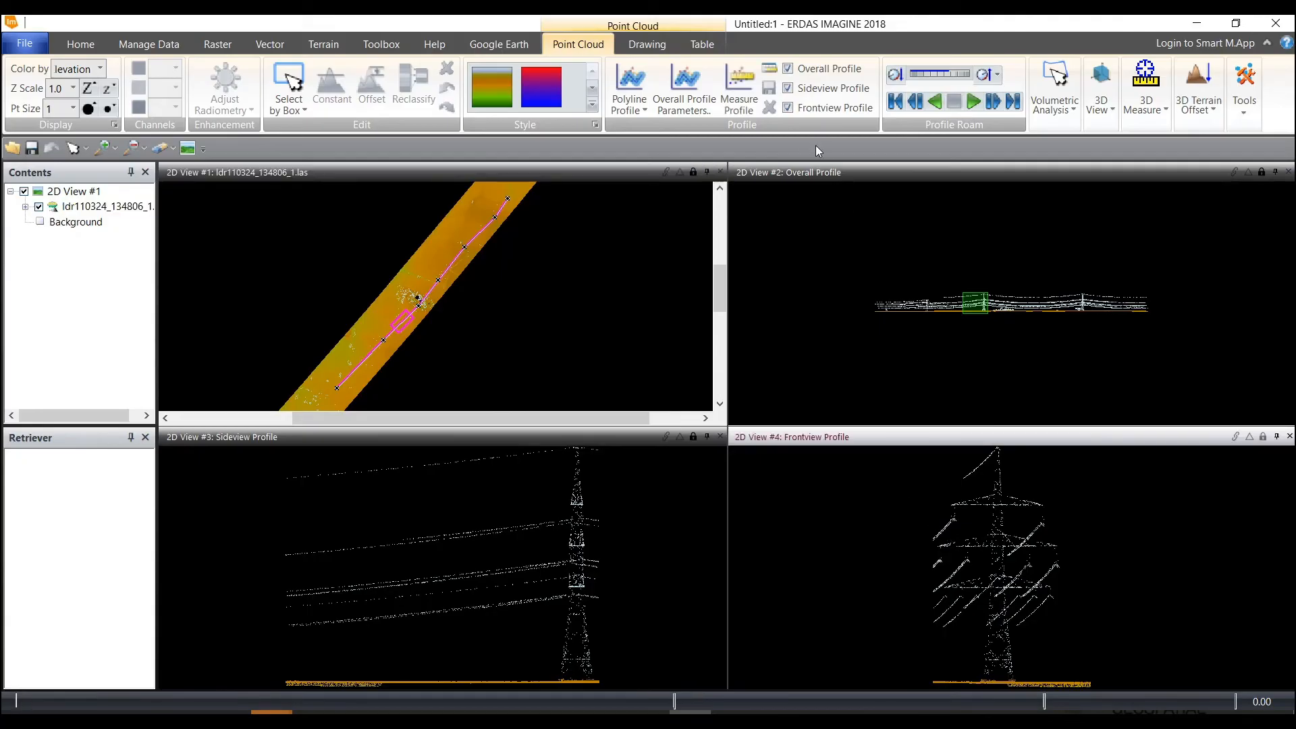
left_click(739, 105)
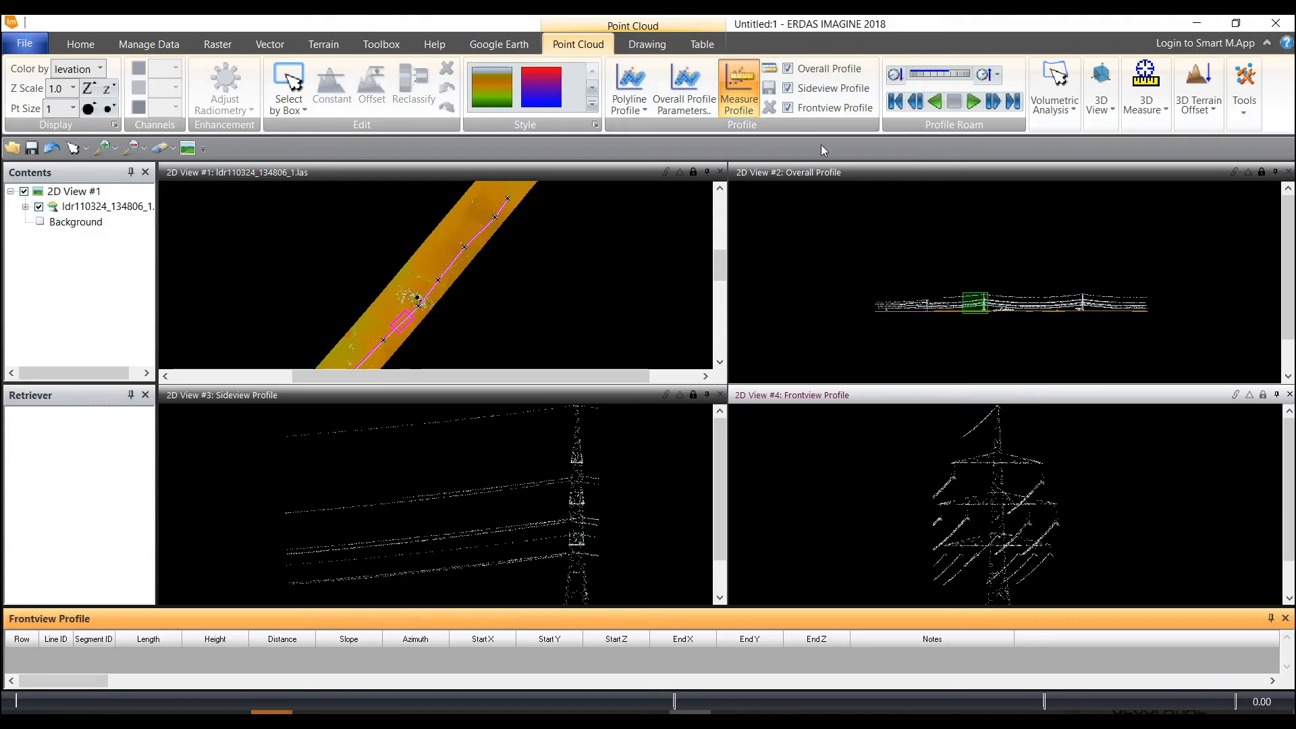
left_click(995, 407)
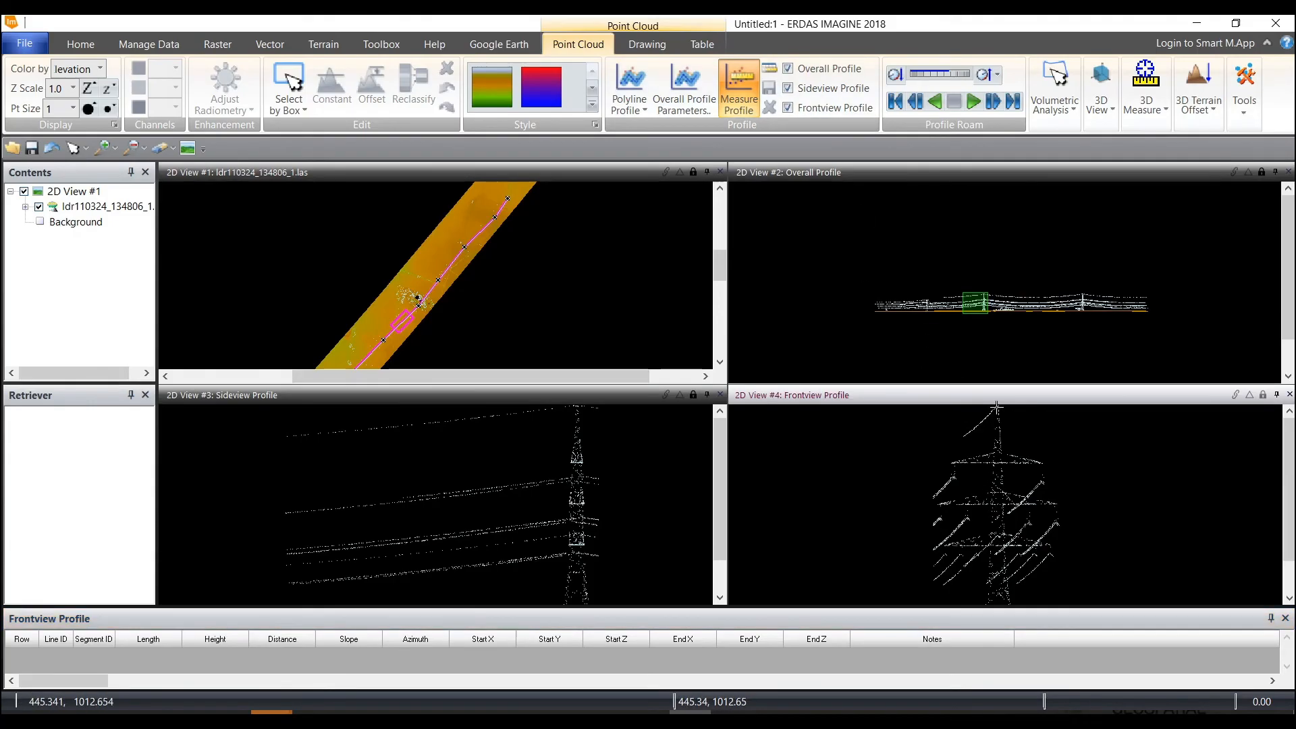
left_click(1000, 607)
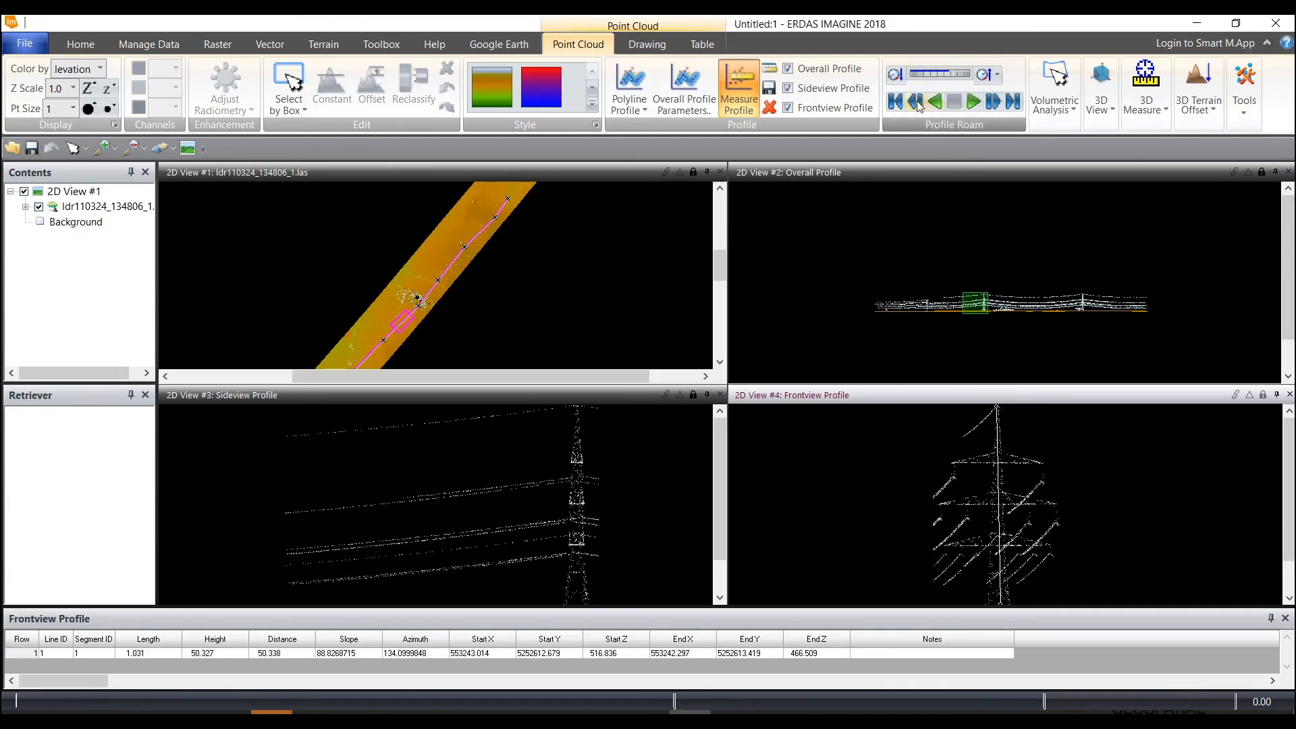
Hide and restore the sideview profile view, and do the same with the overall profile view
left_click(788, 88)
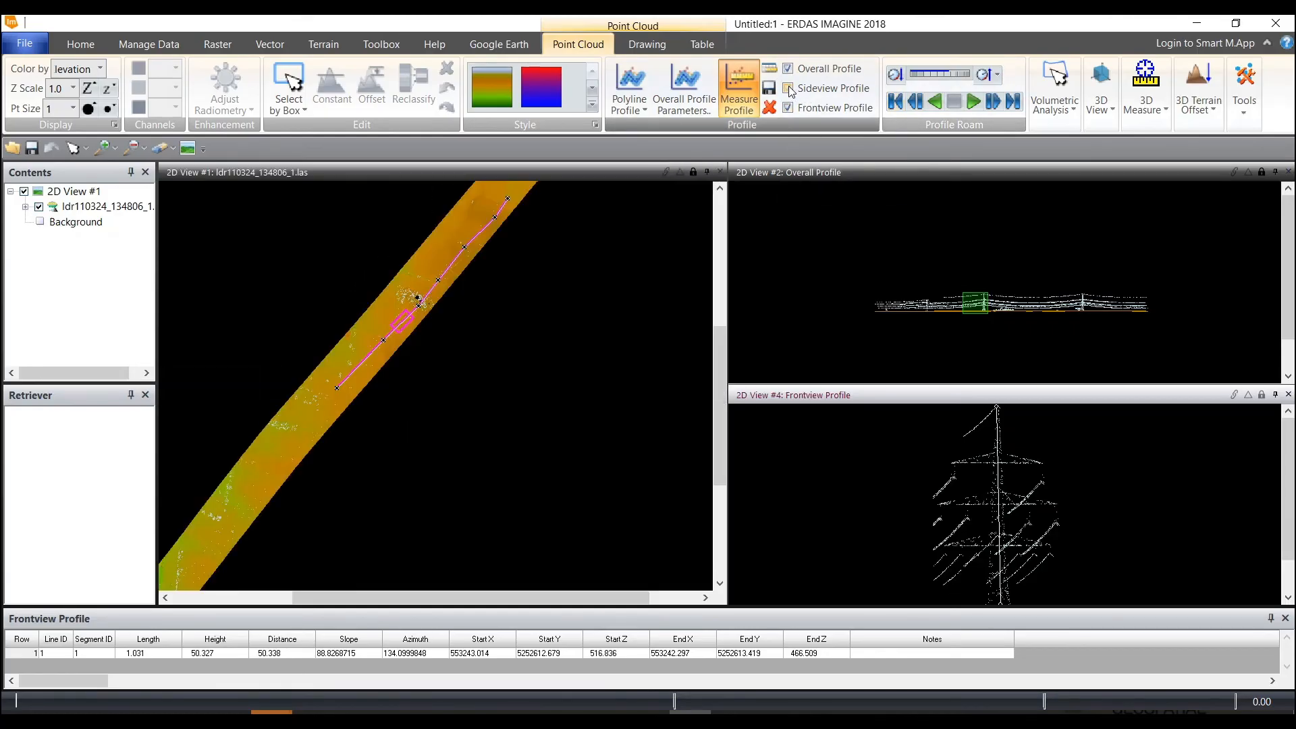
left_click(789, 88)
left_click(788, 69)
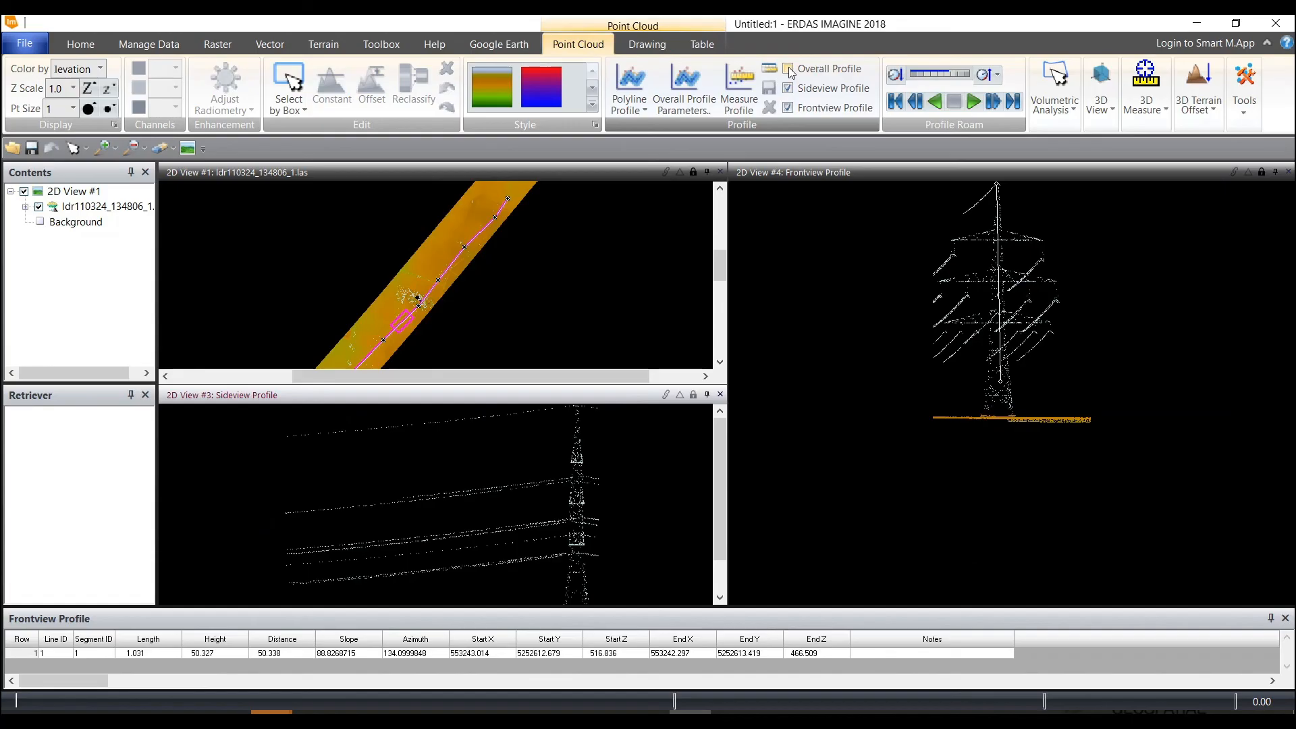
left_click(789, 69)
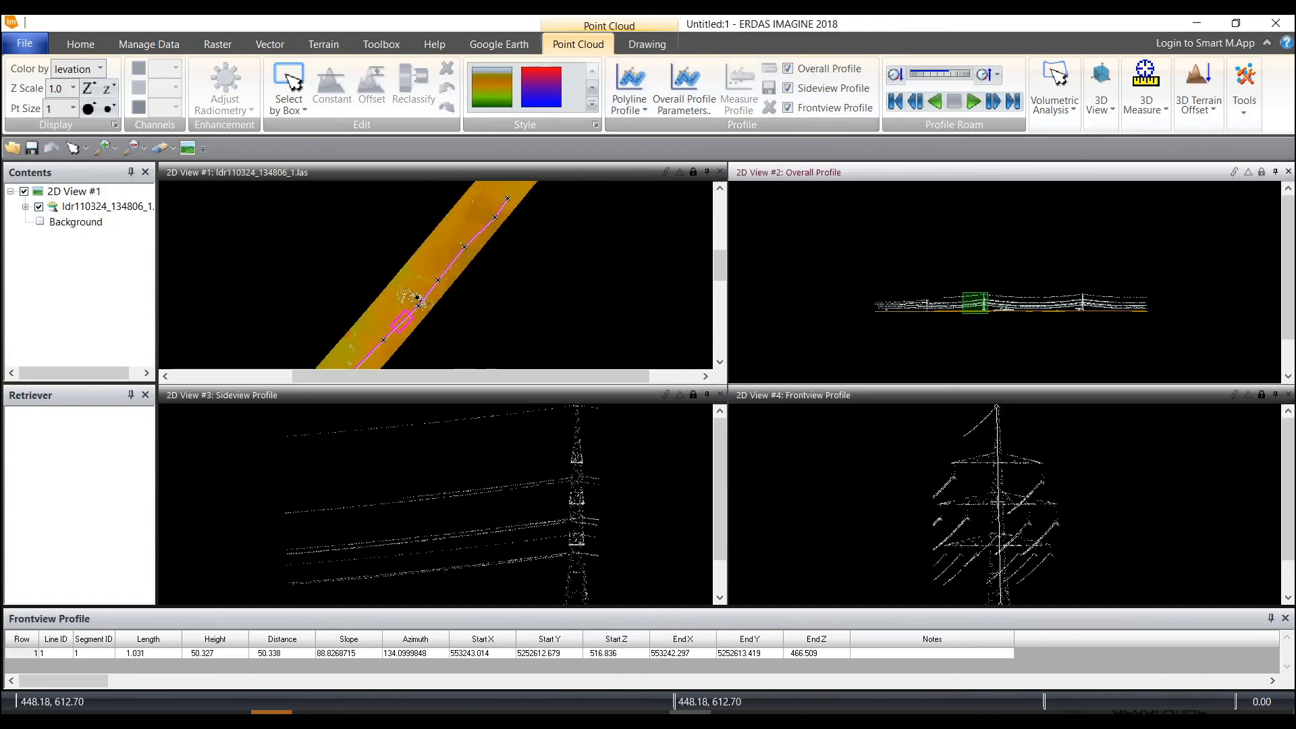